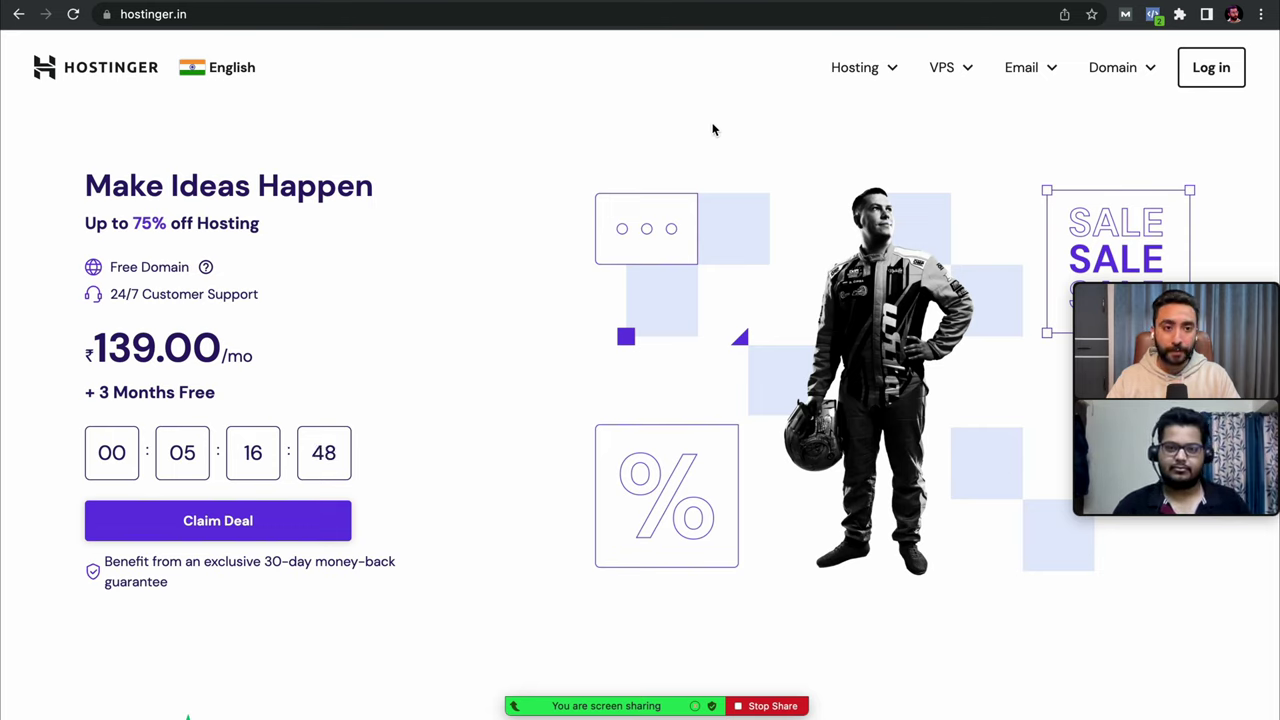
- Go to Web Hosting from the Hosting menu and scroll to the Single, Premium and Business plan cards
{"action": "left_click", "coordinate": [897, 73]}
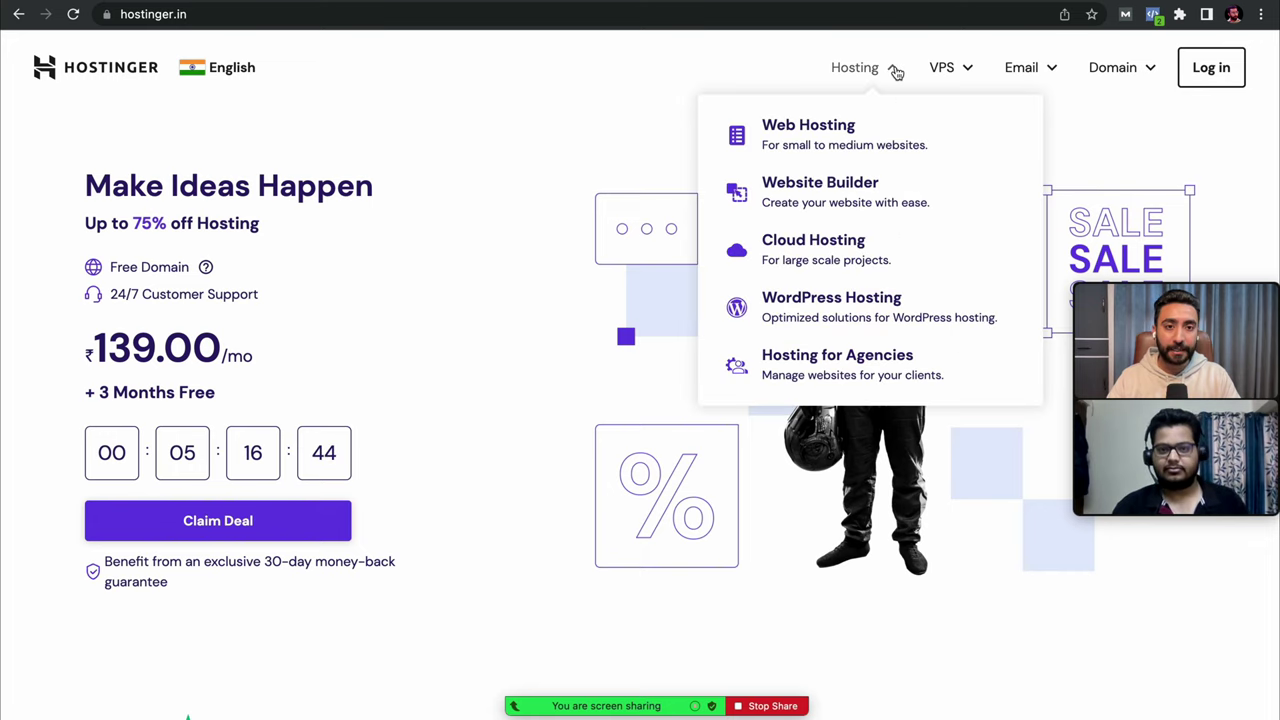
{"action": "left_click", "coordinate": [885, 134]}
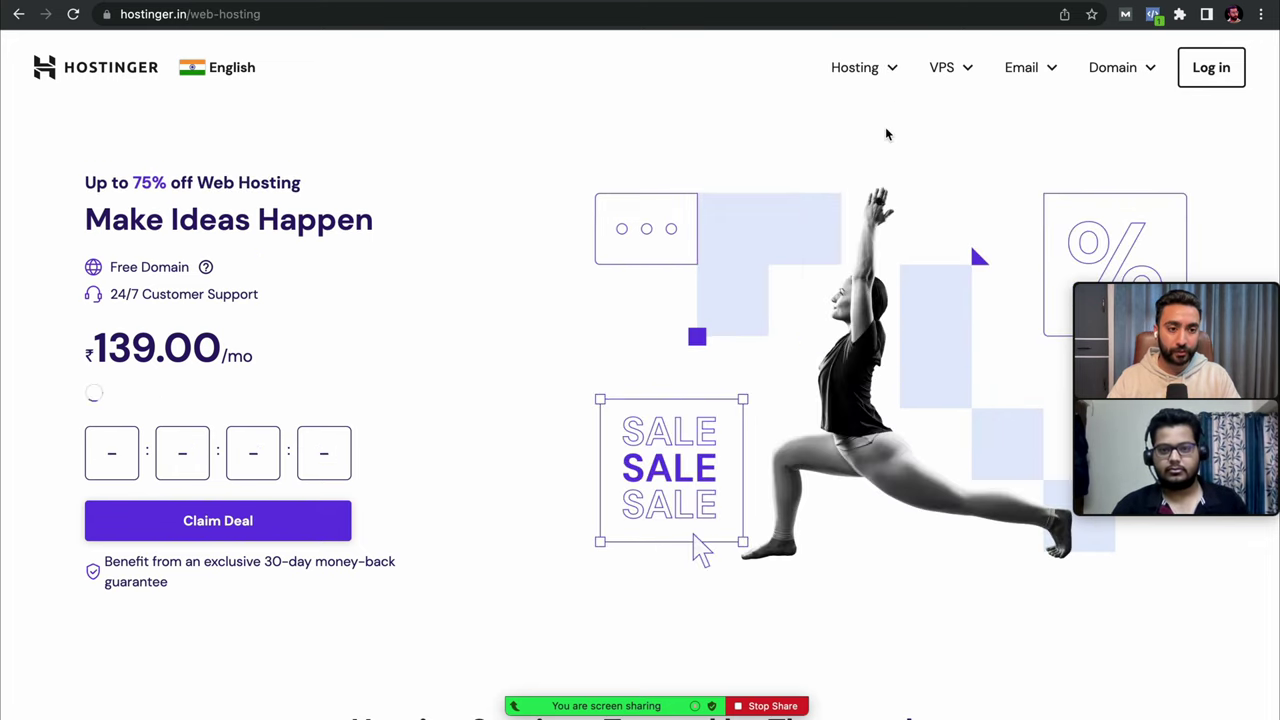
{"action": "scroll", "coordinate": [708, 335], "scroll_direction": "down", "scroll_amount": 5}
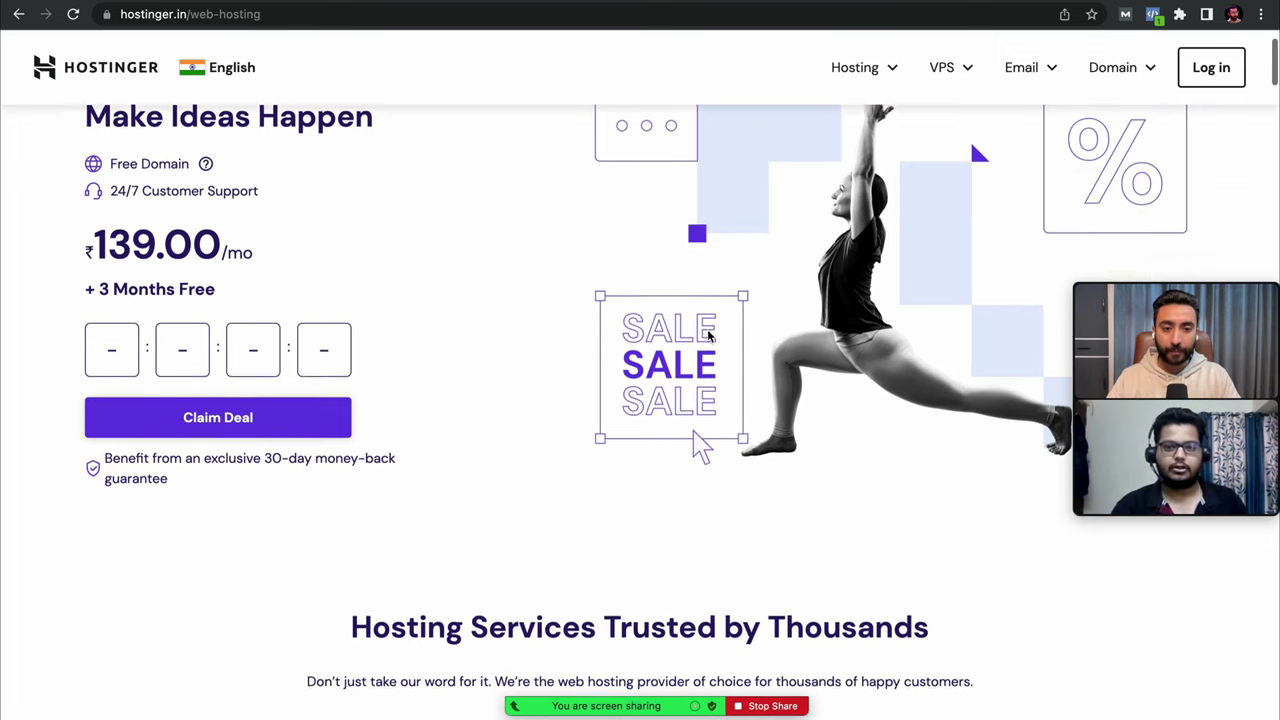
{"action": "scroll", "coordinate": [707, 329], "scroll_direction": "down", "scroll_amount": 5}
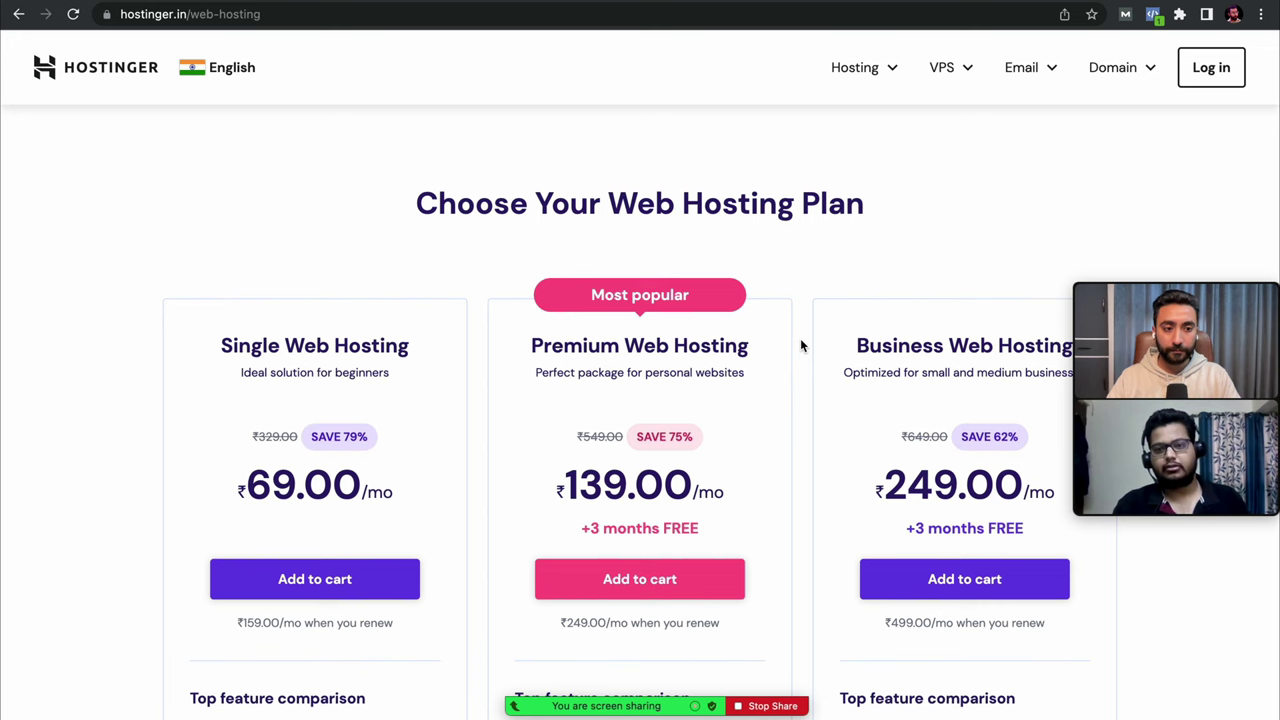
{"action": "scroll", "coordinate": [800, 345], "scroll_direction": "down", "scroll_amount": 1}
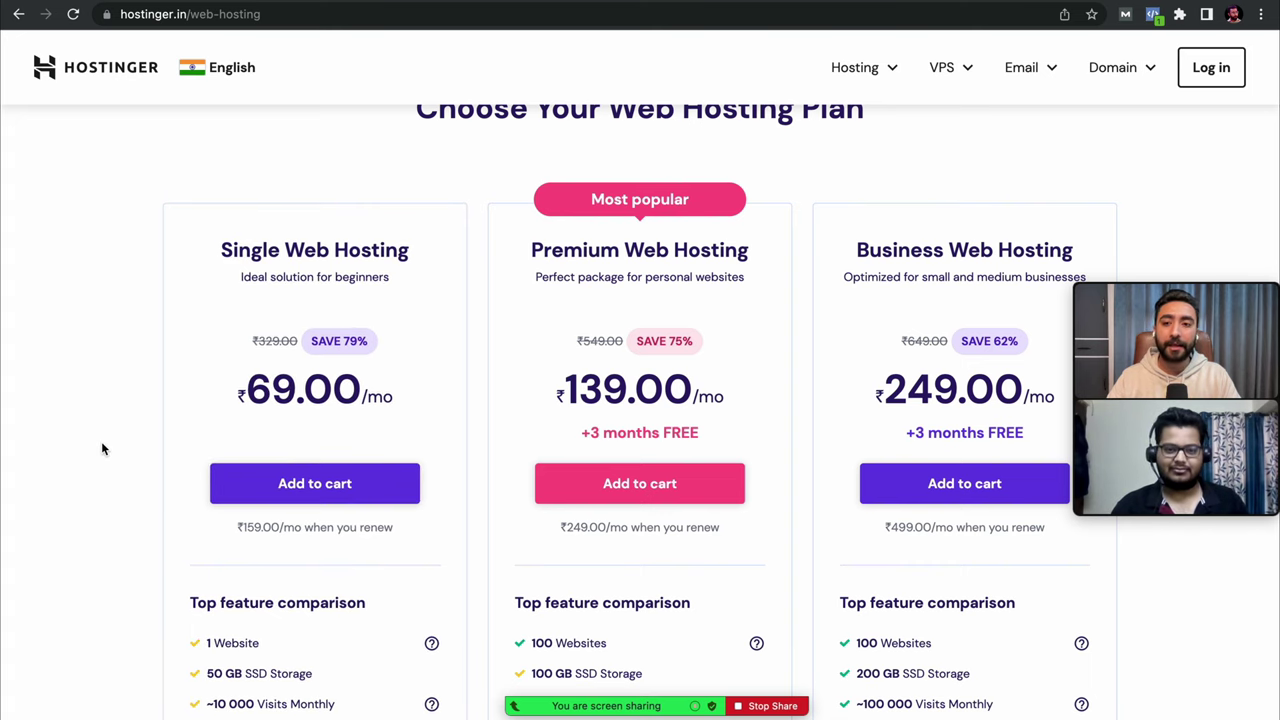
{"action": "scroll", "coordinate": [101, 445], "scroll_direction": "down", "scroll_amount": 2}
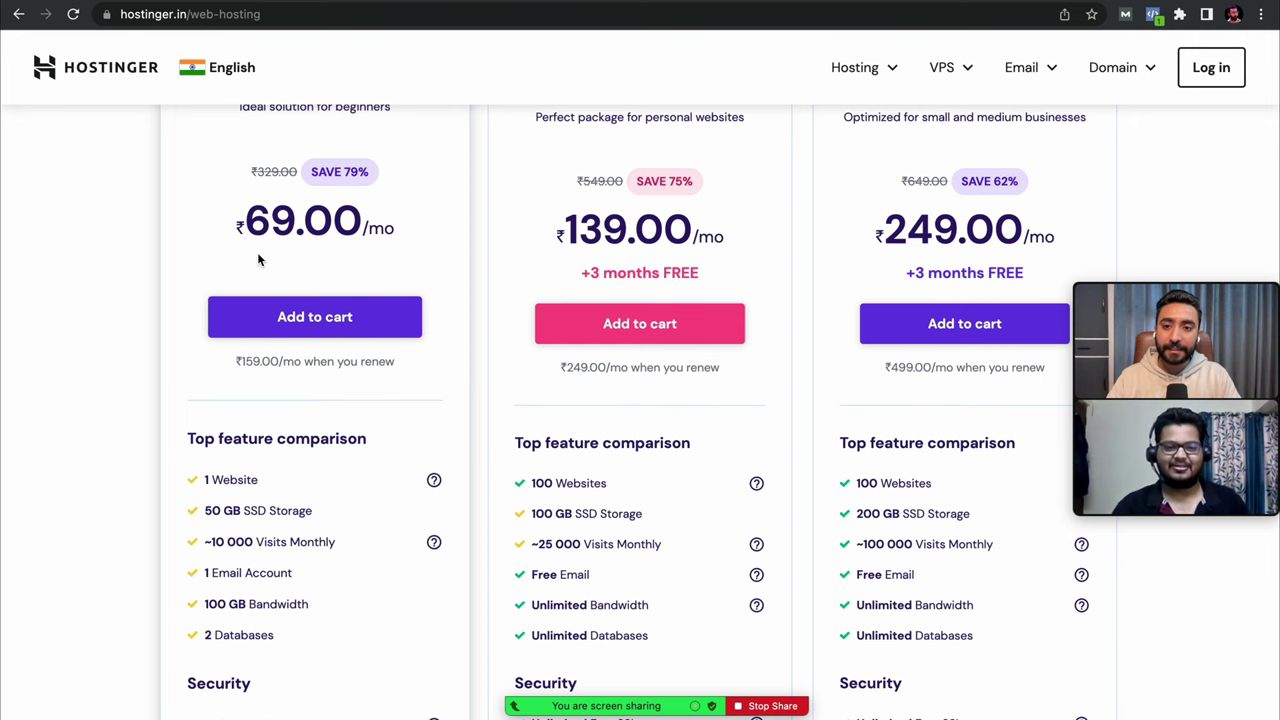
{"action": "scroll", "coordinate": [123, 305], "scroll_direction": "up", "scroll_amount": 1}
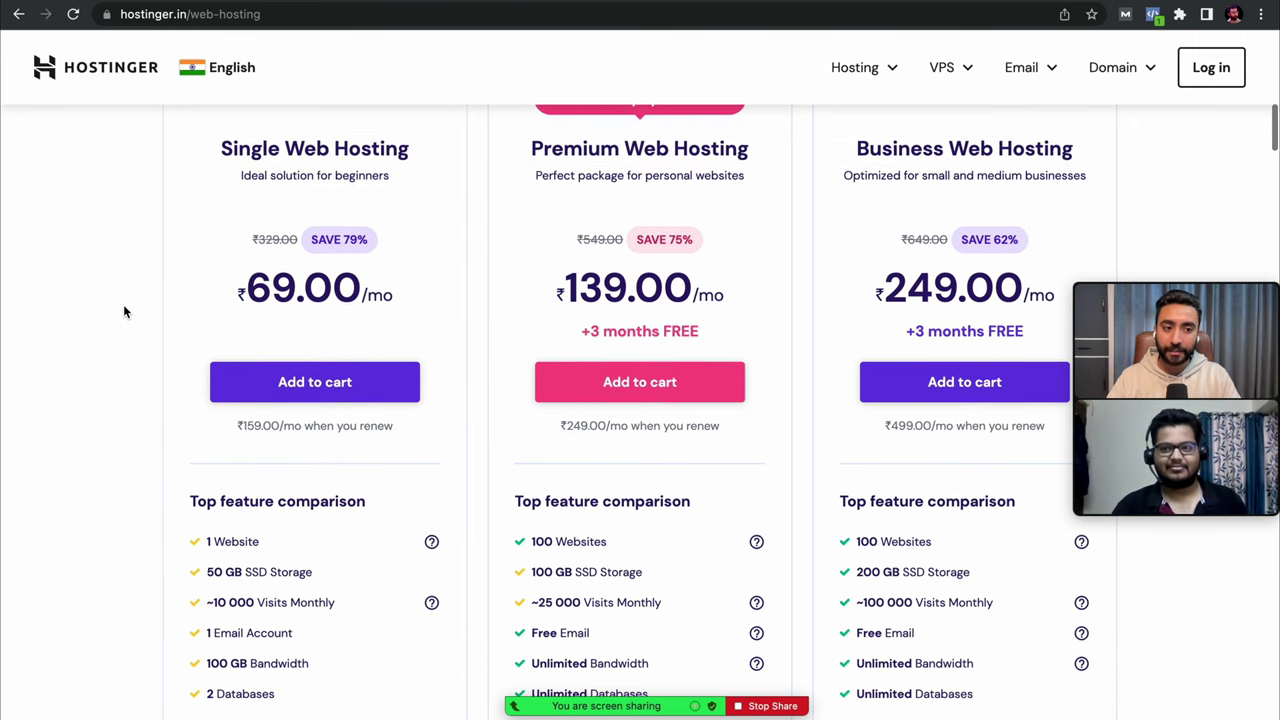
{"action": "scroll", "coordinate": [124, 311], "scroll_direction": "down", "scroll_amount": 2}
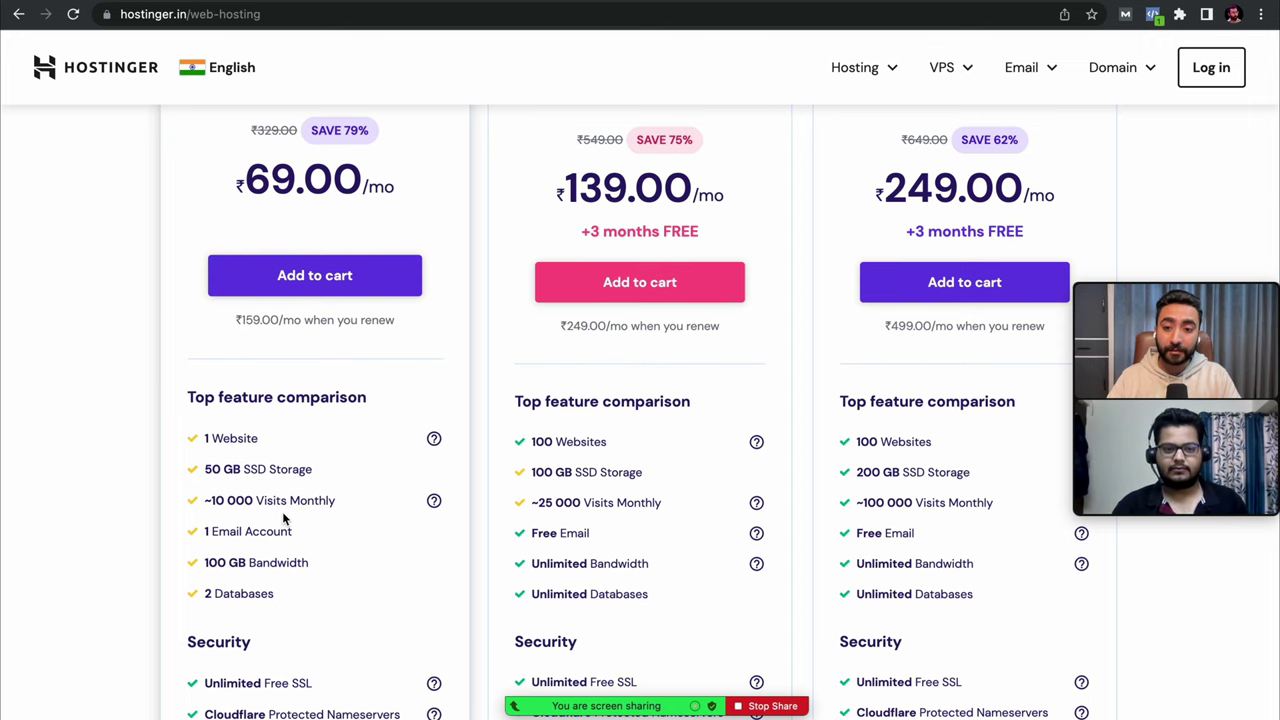
{"action": "scroll", "coordinate": [283, 518], "scroll_direction": "down", "scroll_amount": 1}
{"action": "scroll", "coordinate": [257, 537], "scroll_direction": "down", "scroll_amount": 3}
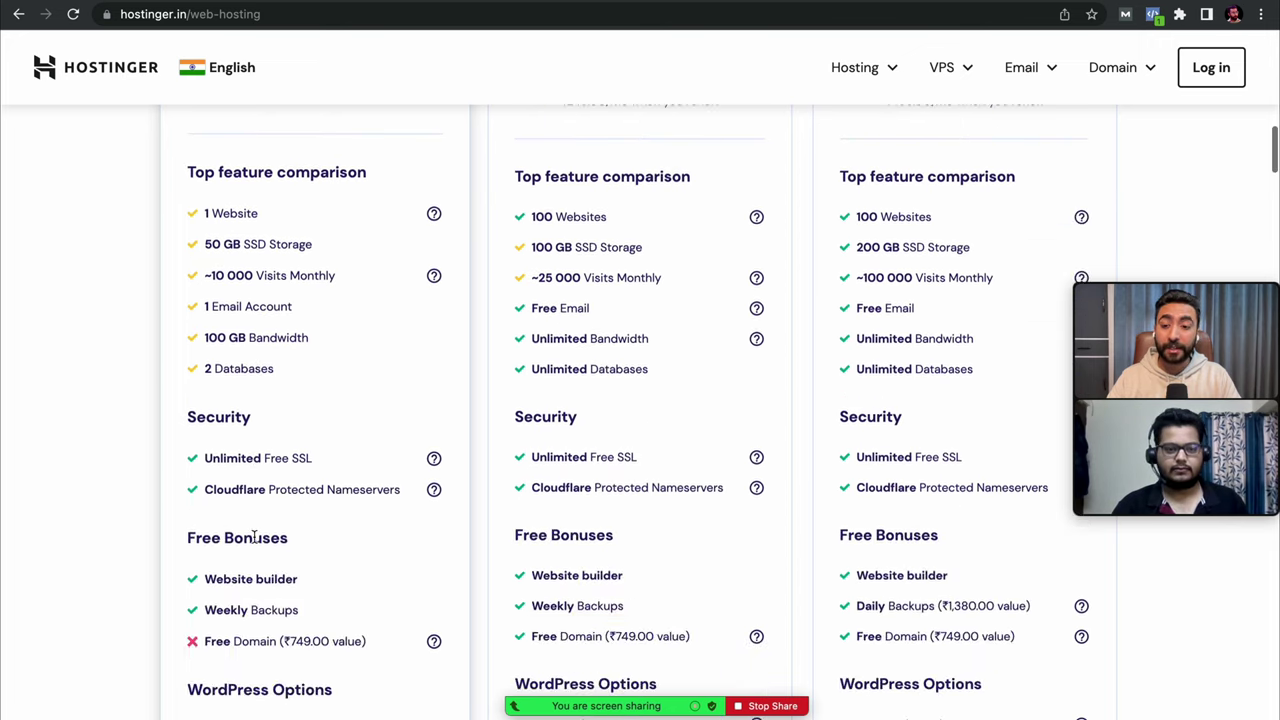
{"action": "triple_click", "coordinate": [229, 459]}
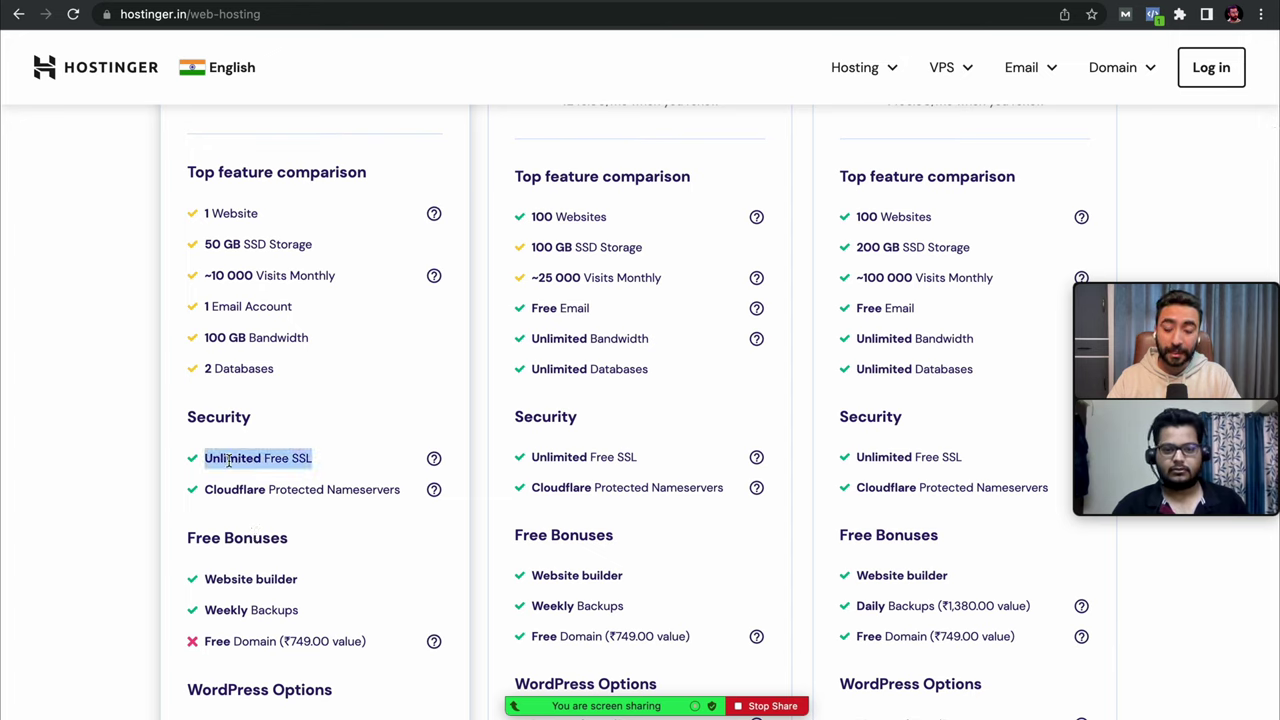
{"action": "left_click", "coordinate": [165, 468]}
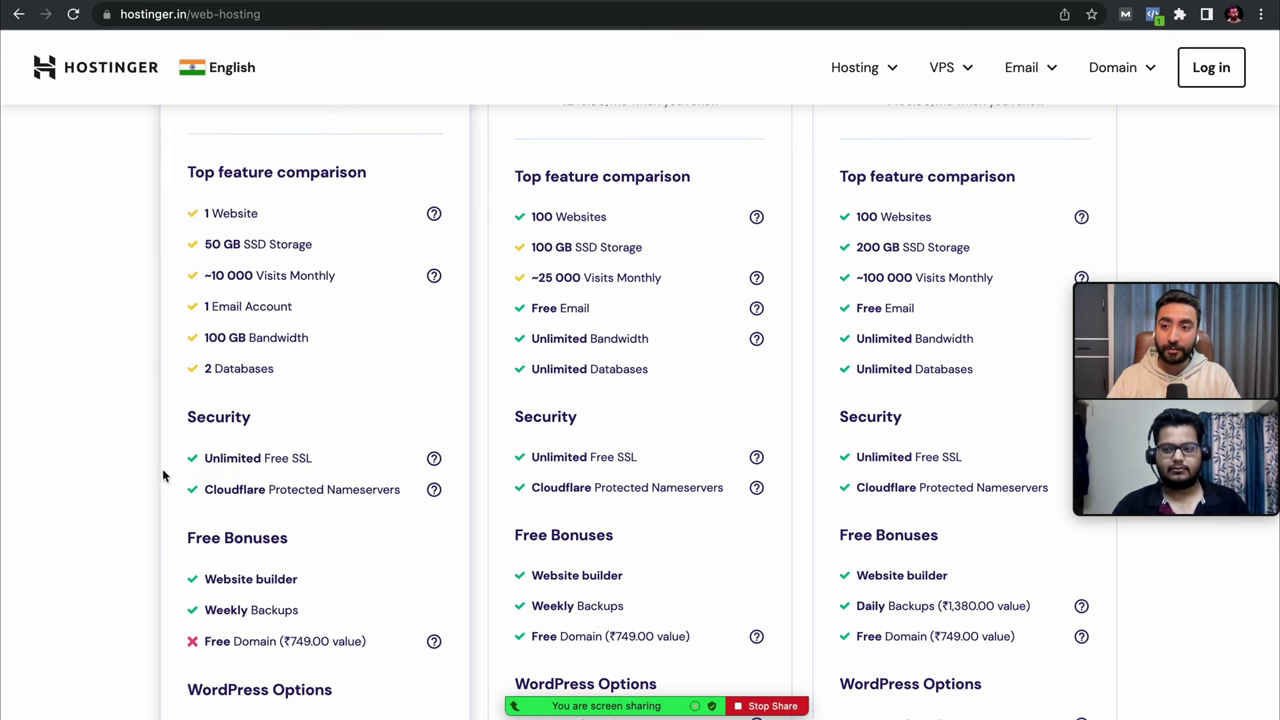
{"action": "scroll", "coordinate": [126, 508], "scroll_direction": "down", "scroll_amount": 5}
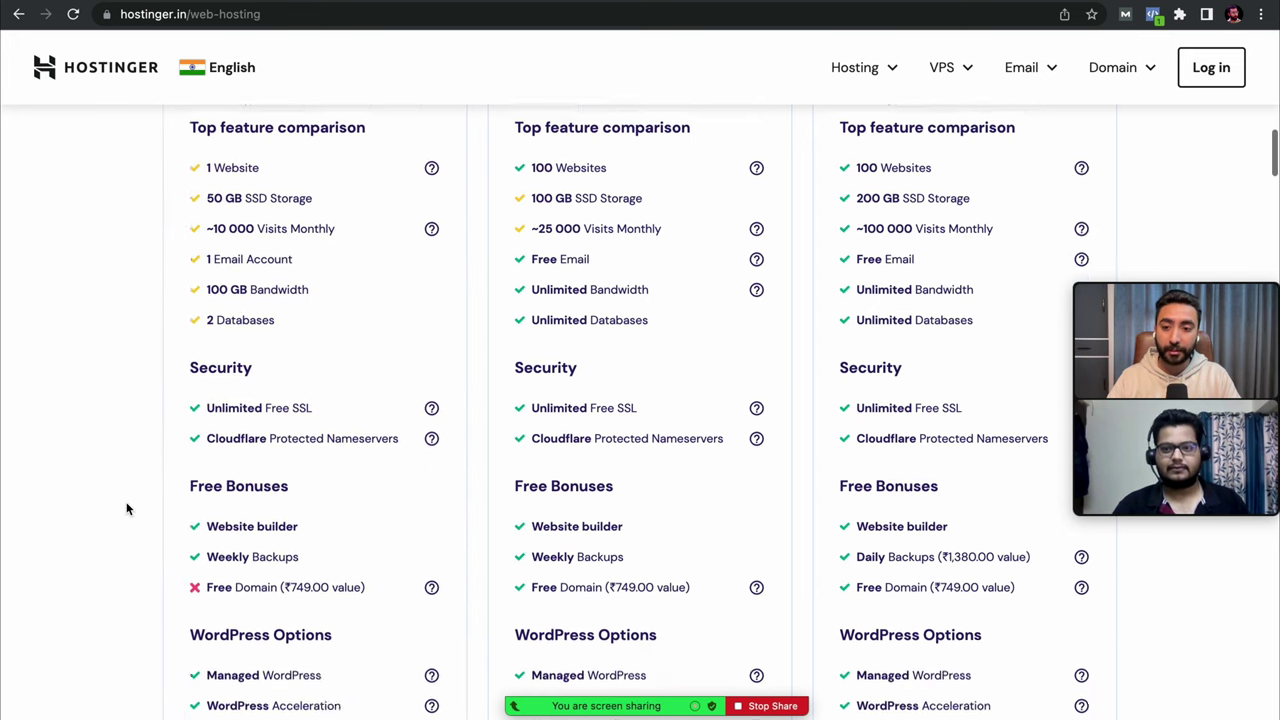
{"action": "scroll", "coordinate": [126, 508], "scroll_direction": "up", "scroll_amount": 10}
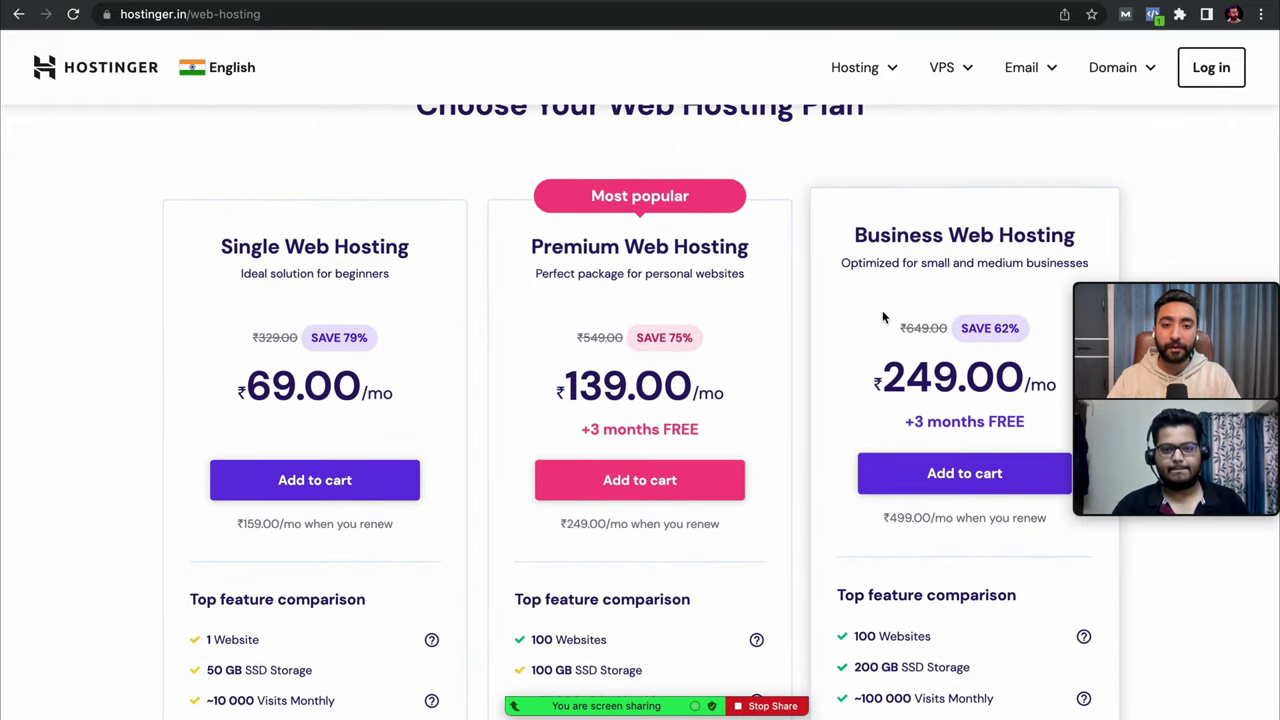
{"action": "scroll", "coordinate": [617, 366], "scroll_direction": "down", "scroll_amount": 1}
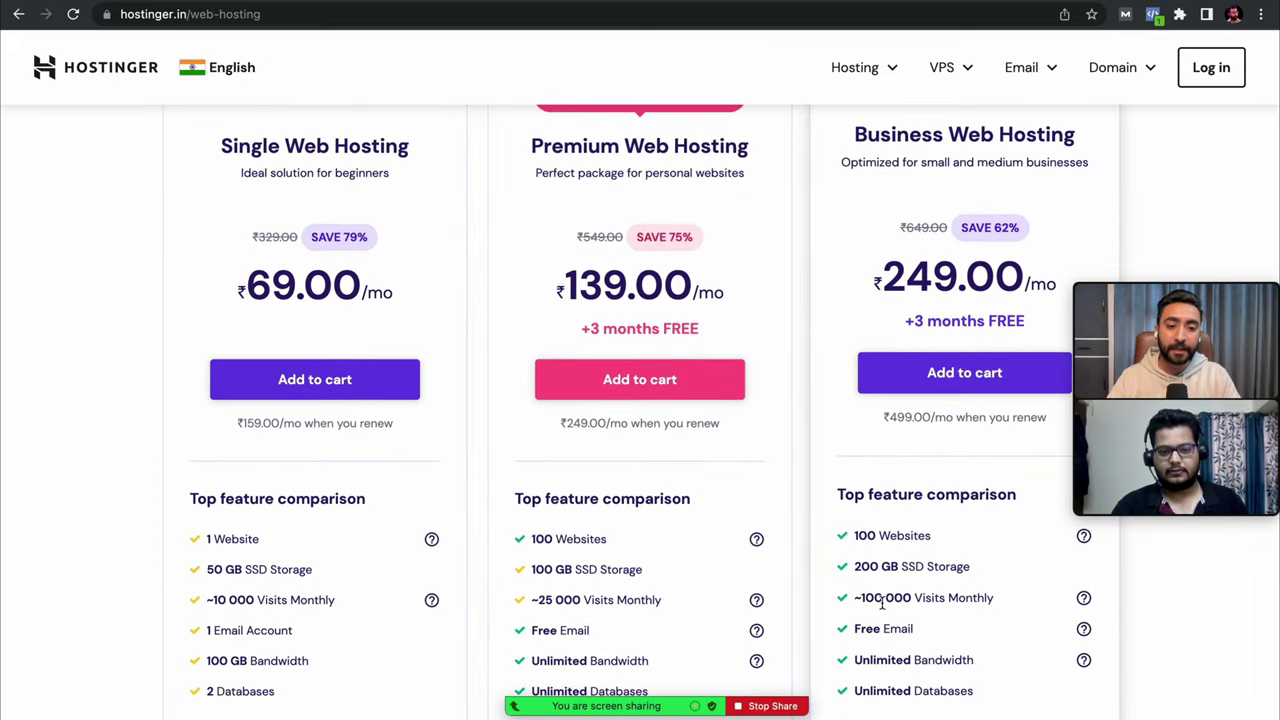
{"action": "scroll", "coordinate": [818, 531], "scroll_direction": "up", "scroll_amount": 1}
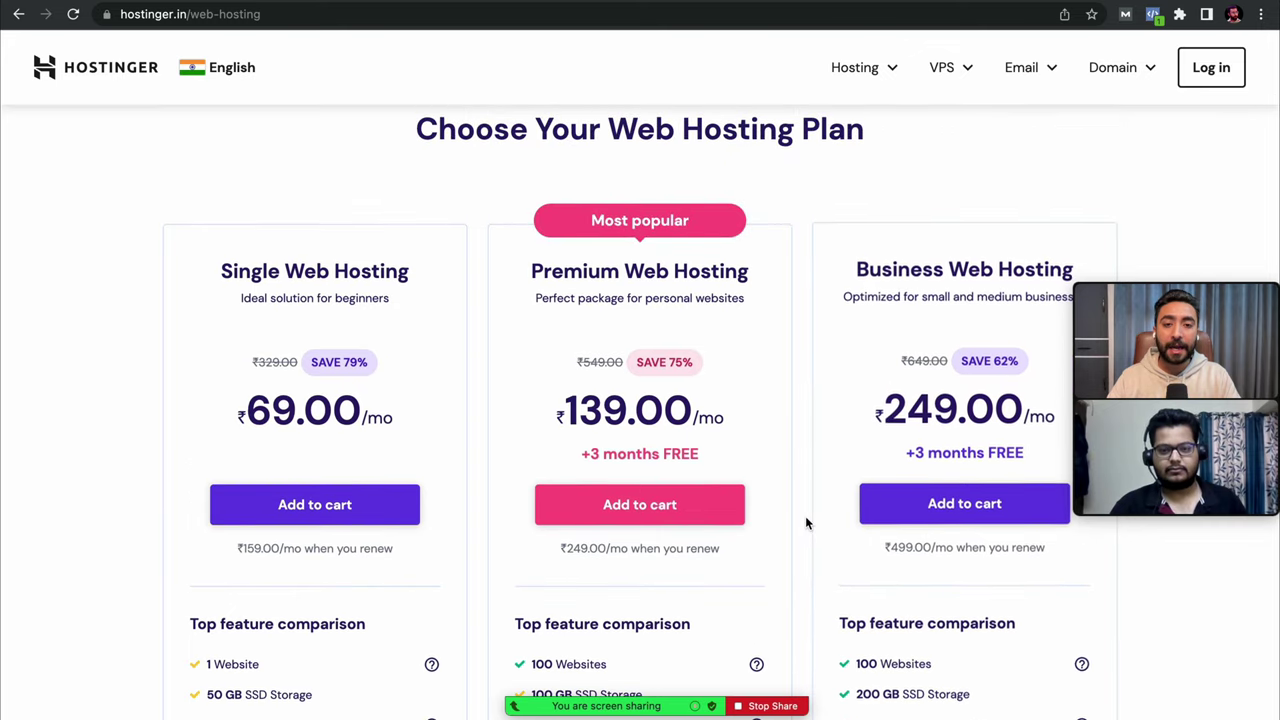
{"action": "scroll", "coordinate": [805, 523], "scroll_direction": "up", "scroll_amount": 1}
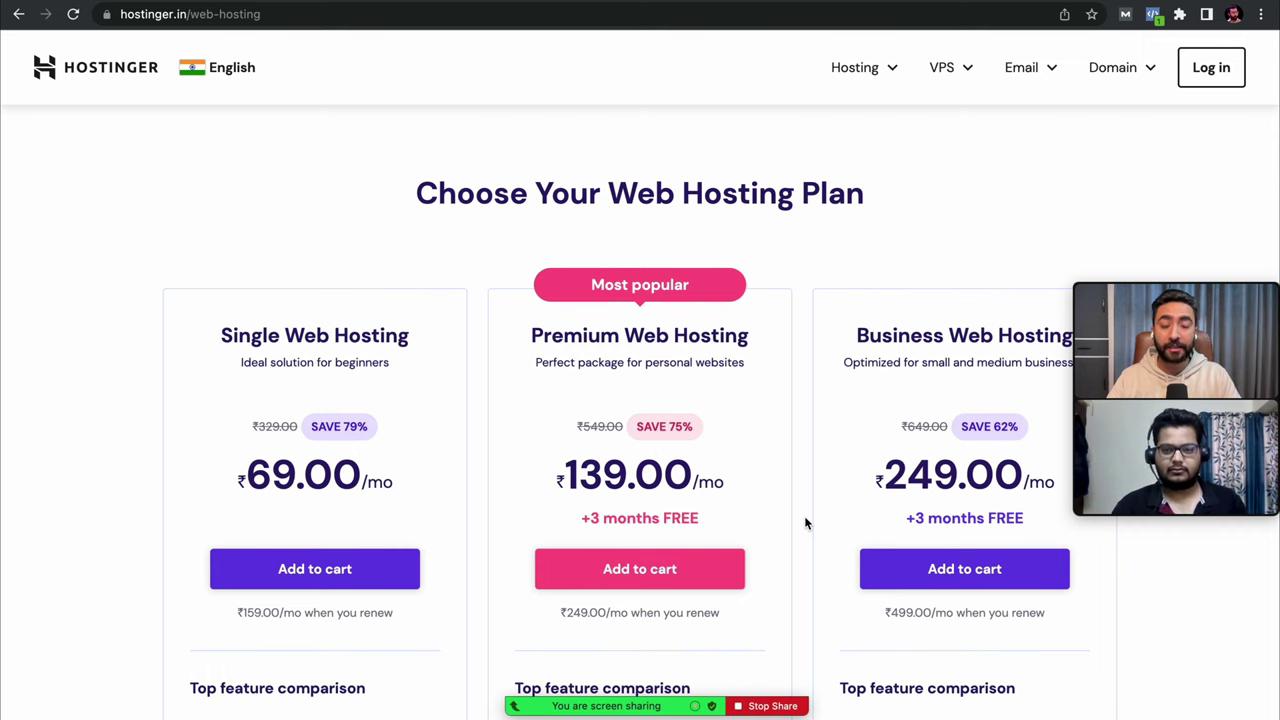
{"action": "scroll", "coordinate": [806, 520], "scroll_direction": "up", "scroll_amount": 3}
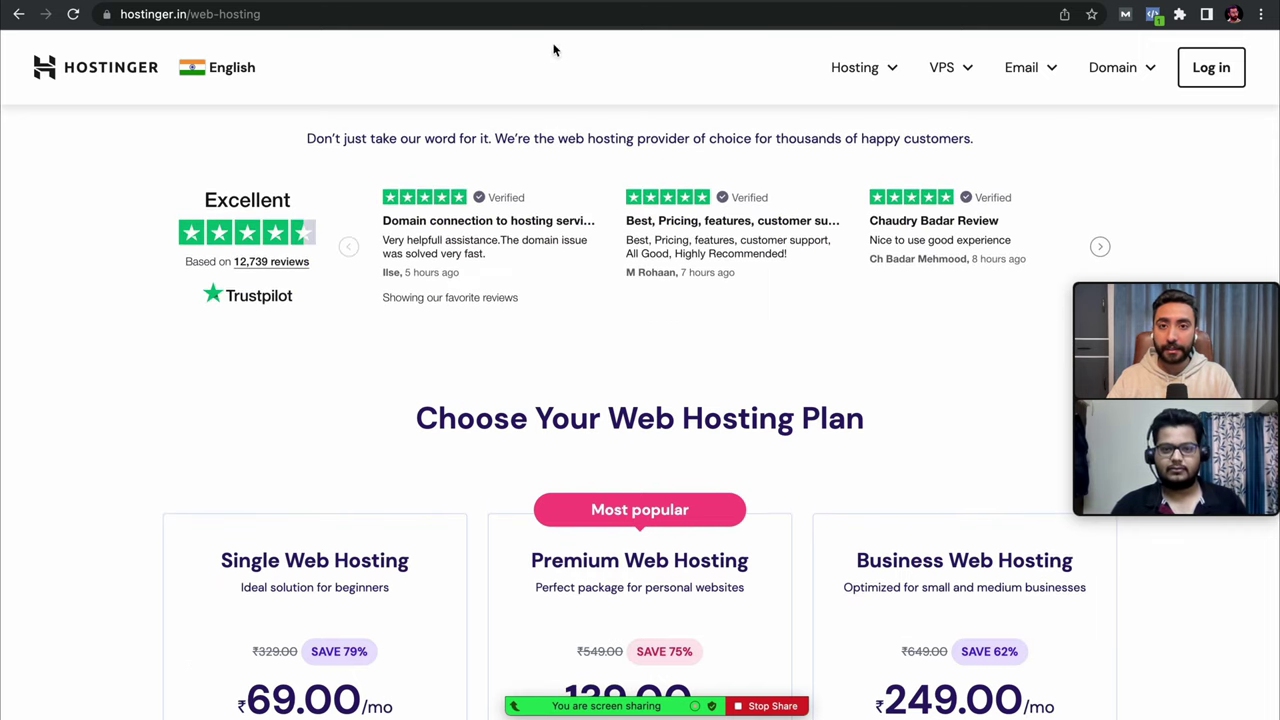
- Review the Single (₹69), Premium (₹139) and Business (₹249) plan features, then return to the hPanel Domains tab
{"action": "left_click", "coordinate": [533, 2]}
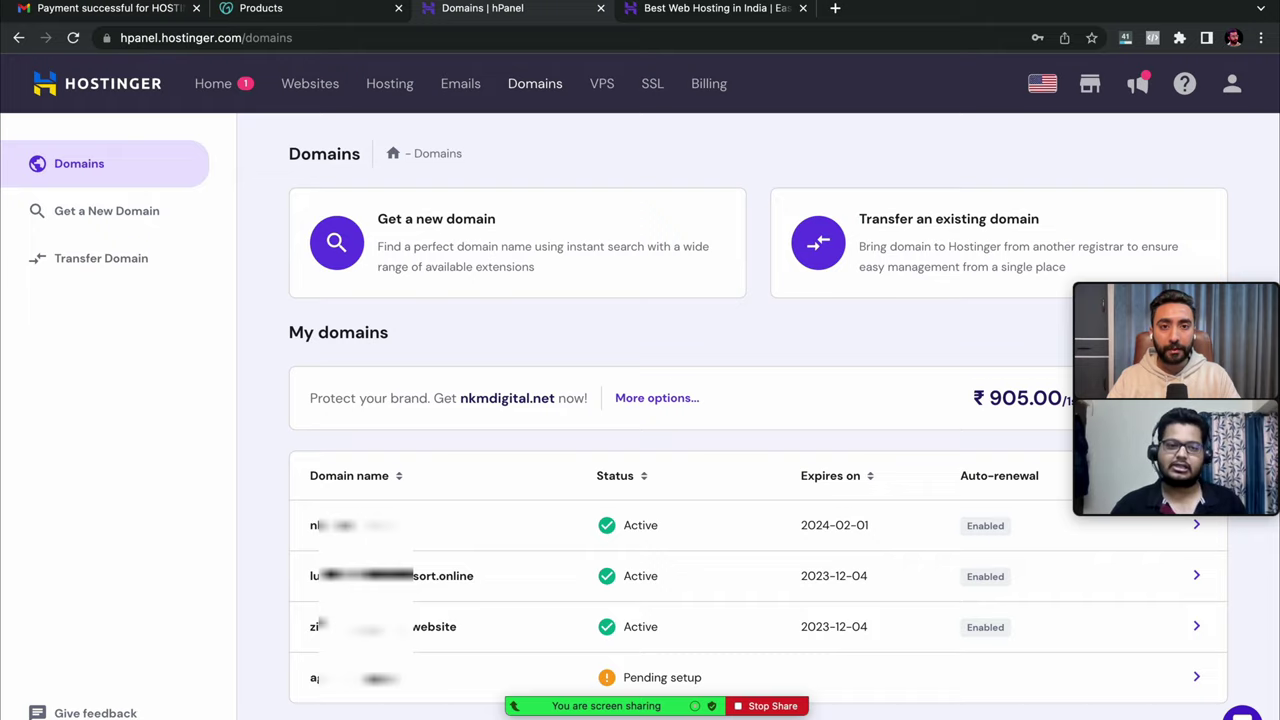
{"action": "left_click", "coordinate": [716, 8]}
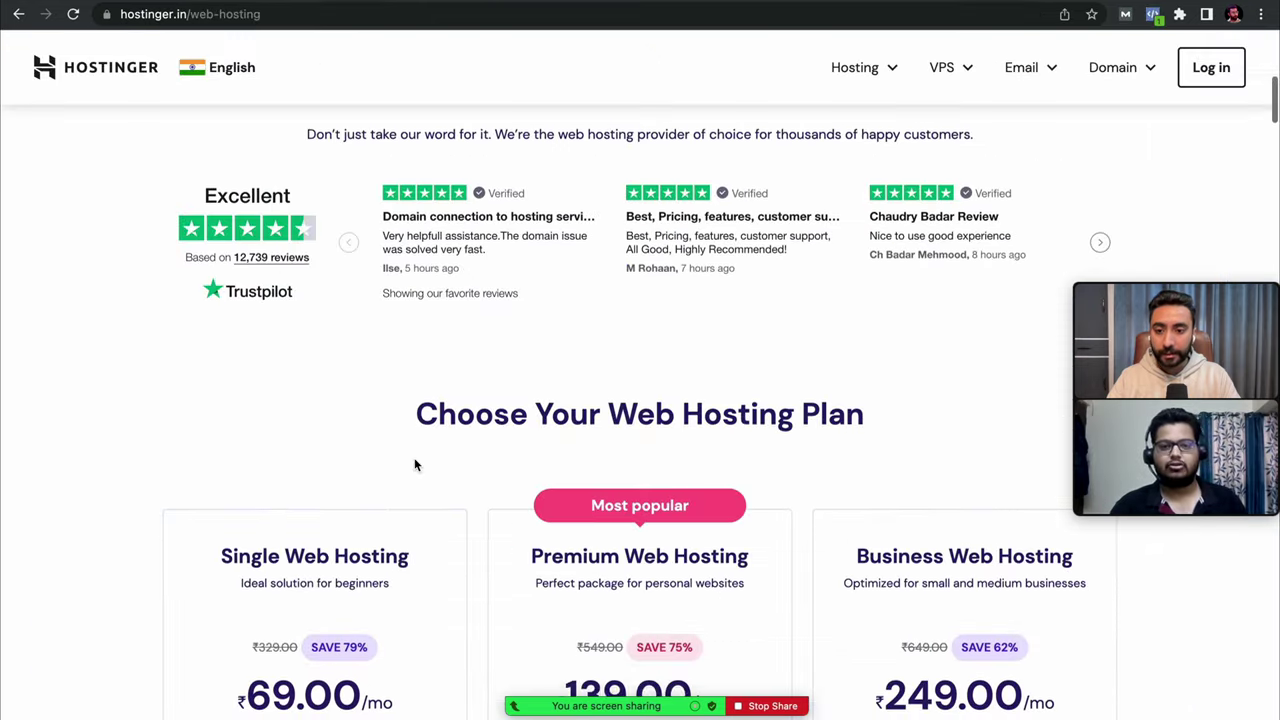
{"action": "scroll", "coordinate": [417, 466], "scroll_direction": "down", "scroll_amount": 6}
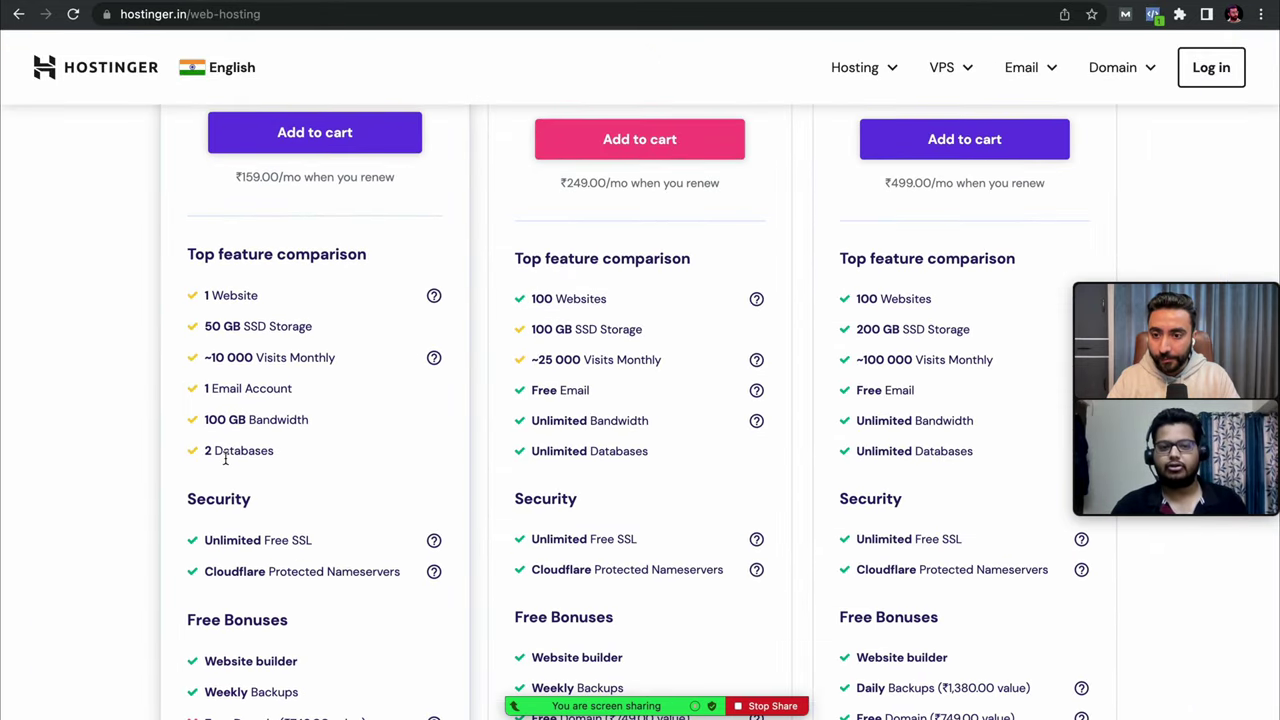
{"action": "scroll", "coordinate": [226, 458], "scroll_direction": "down", "scroll_amount": 3}
{"action": "scroll", "coordinate": [549, 323], "scroll_direction": "up", "scroll_amount": 3}
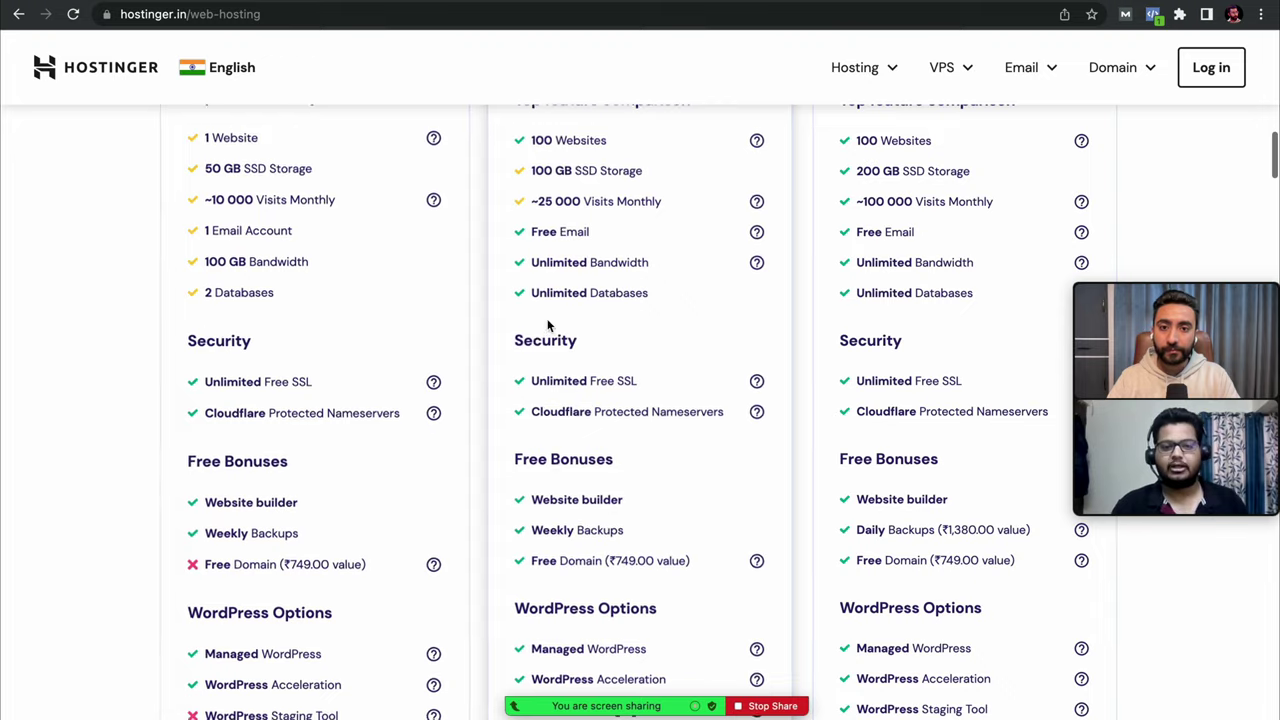
{"action": "scroll", "coordinate": [570, 306], "scroll_direction": "down", "scroll_amount": 5}
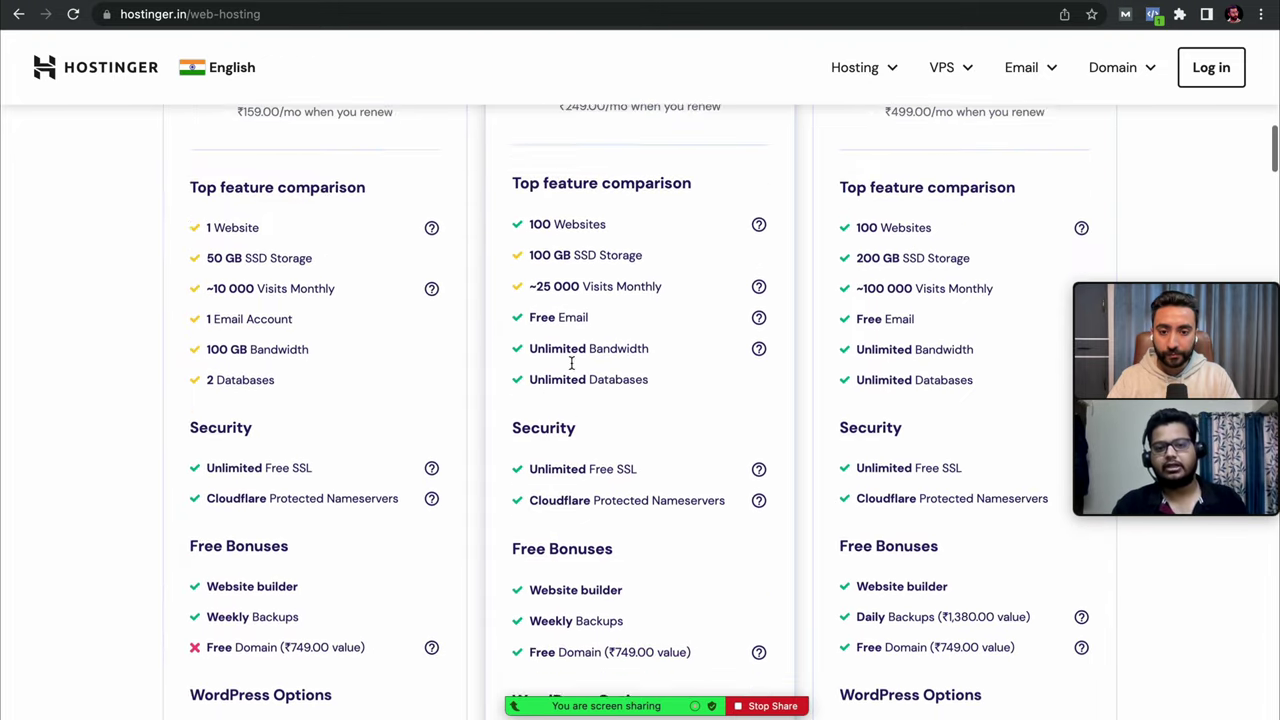
{"action": "scroll", "coordinate": [571, 368], "scroll_direction": "down", "scroll_amount": 3}
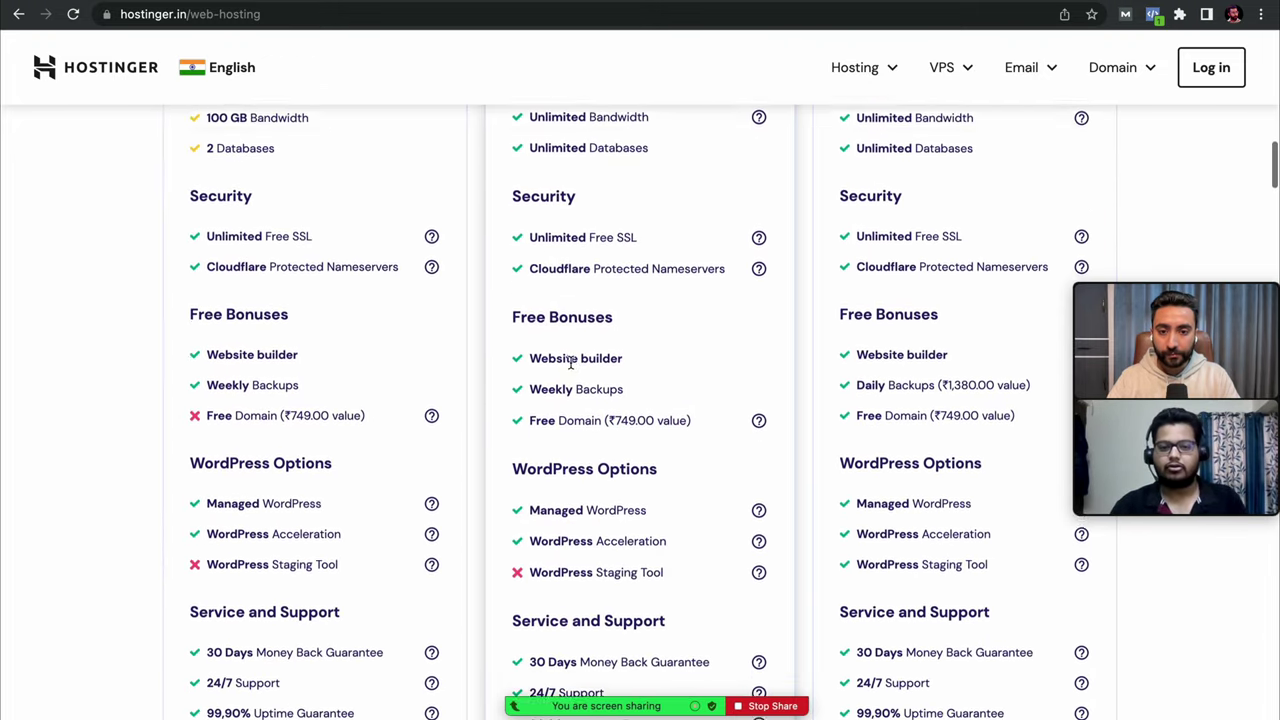
{"action": "scroll", "coordinate": [571, 368], "scroll_direction": "up", "scroll_amount": 14}
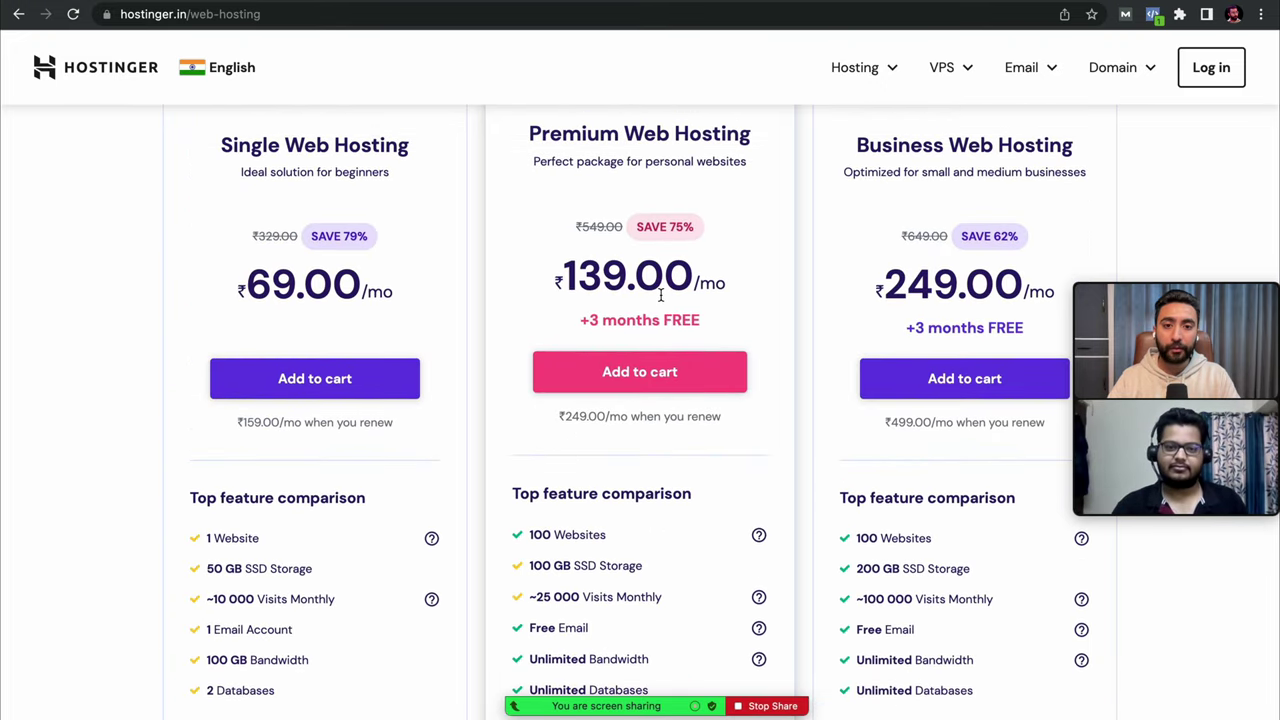
{"action": "scroll", "coordinate": [666, 291], "scroll_direction": "up", "scroll_amount": 4}
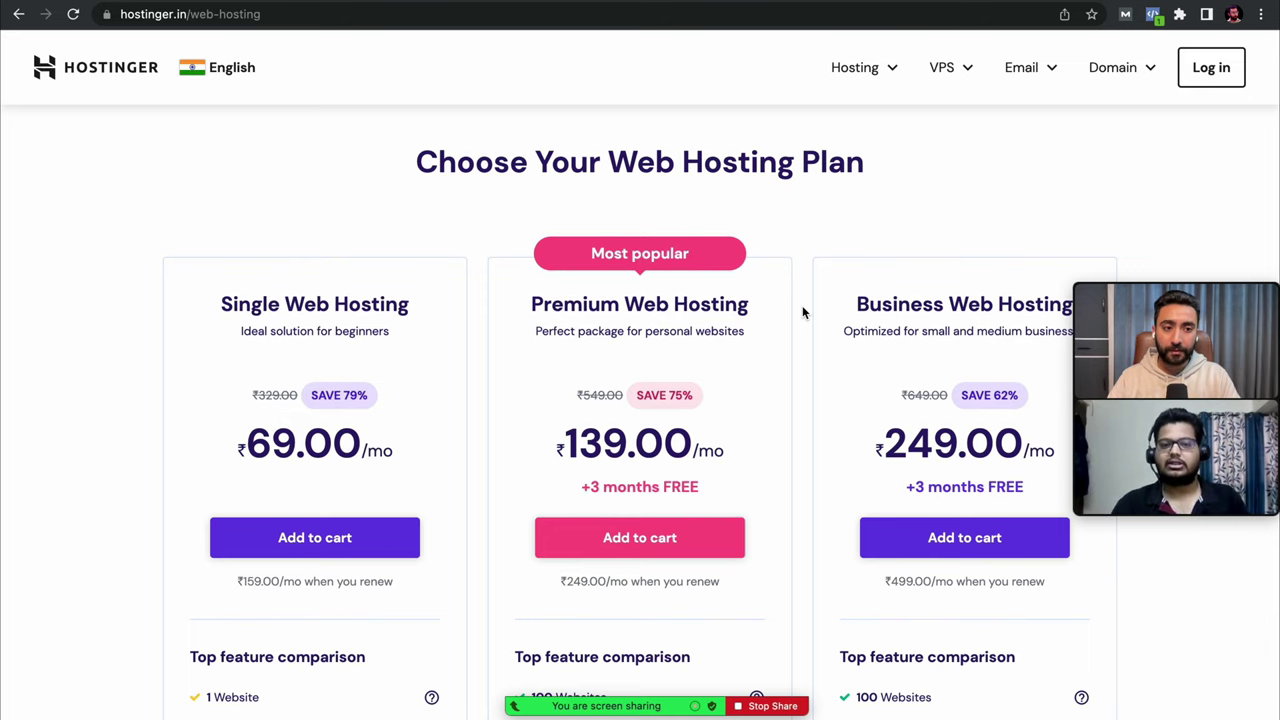
{"action": "scroll", "coordinate": [802, 312], "scroll_direction": "down", "scroll_amount": 1}
{"action": "scroll", "coordinate": [802, 312], "scroll_direction": "up", "scroll_amount": 1}
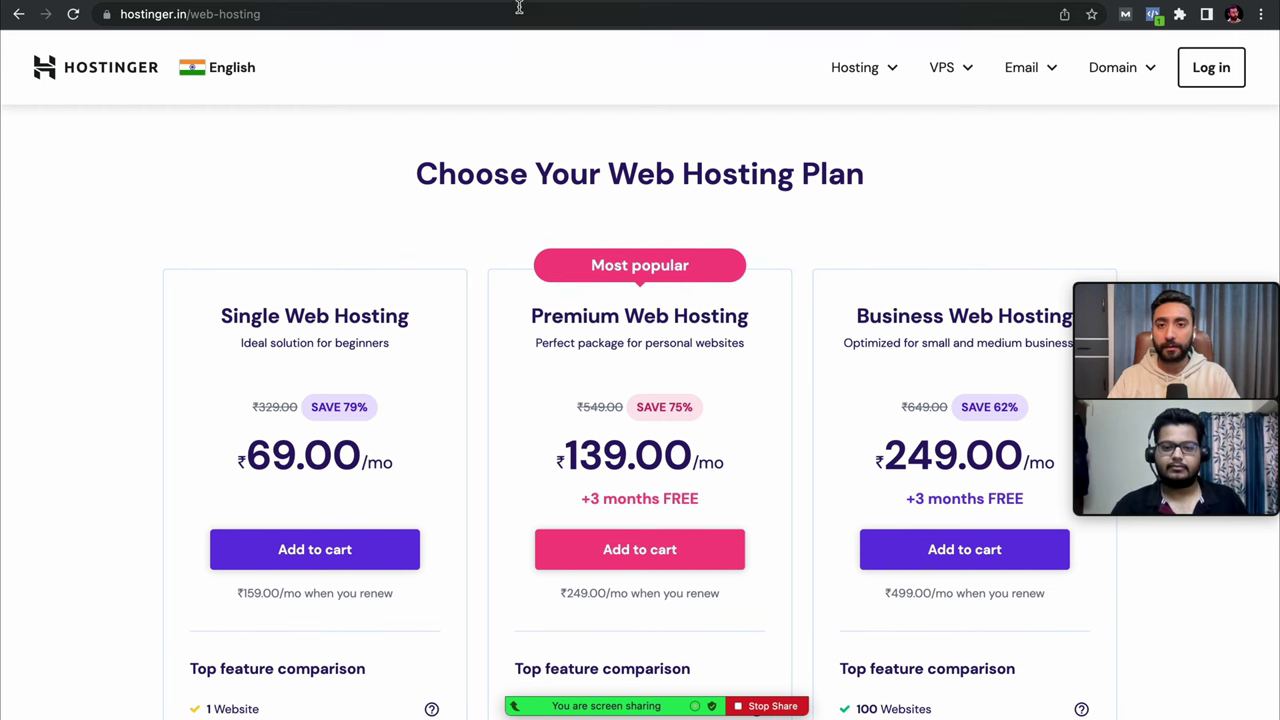
{"action": "key", "text": "ctrl+Tab"}
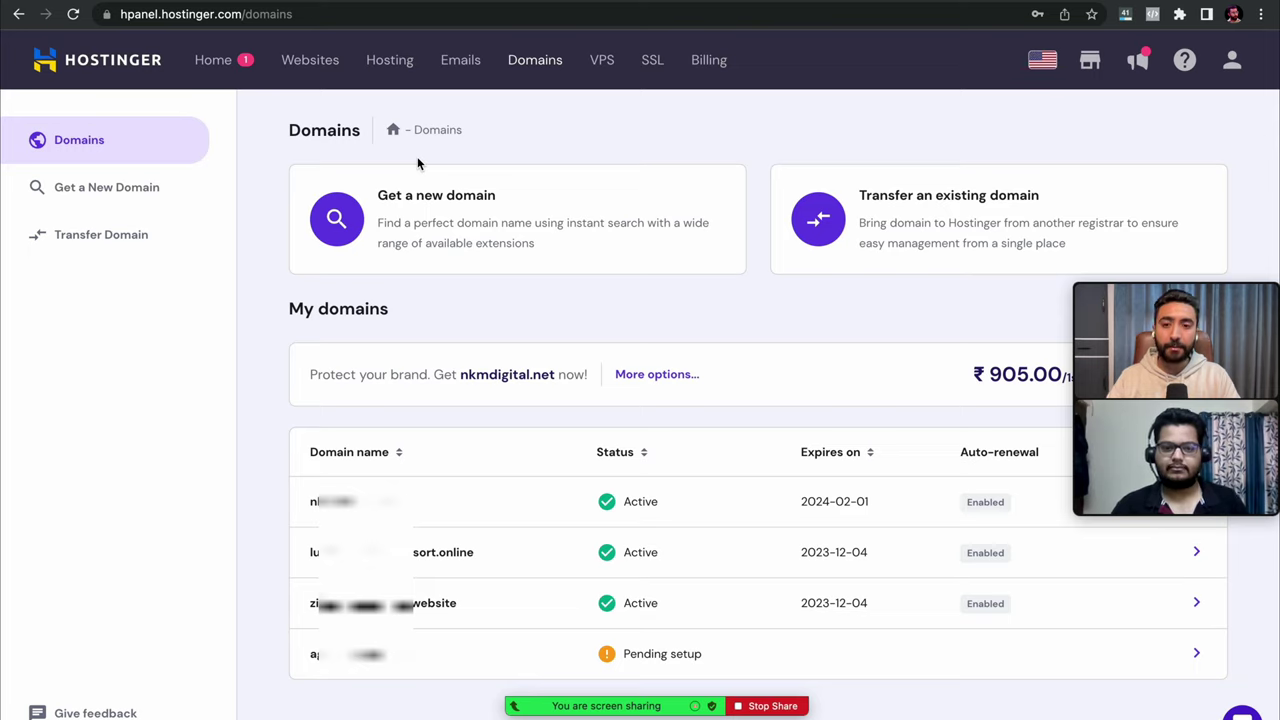
- Go from the hPanel home to Domains and start setting up the pending agencygyan.com domain
{"action": "left_click", "coordinate": [222, 66]}
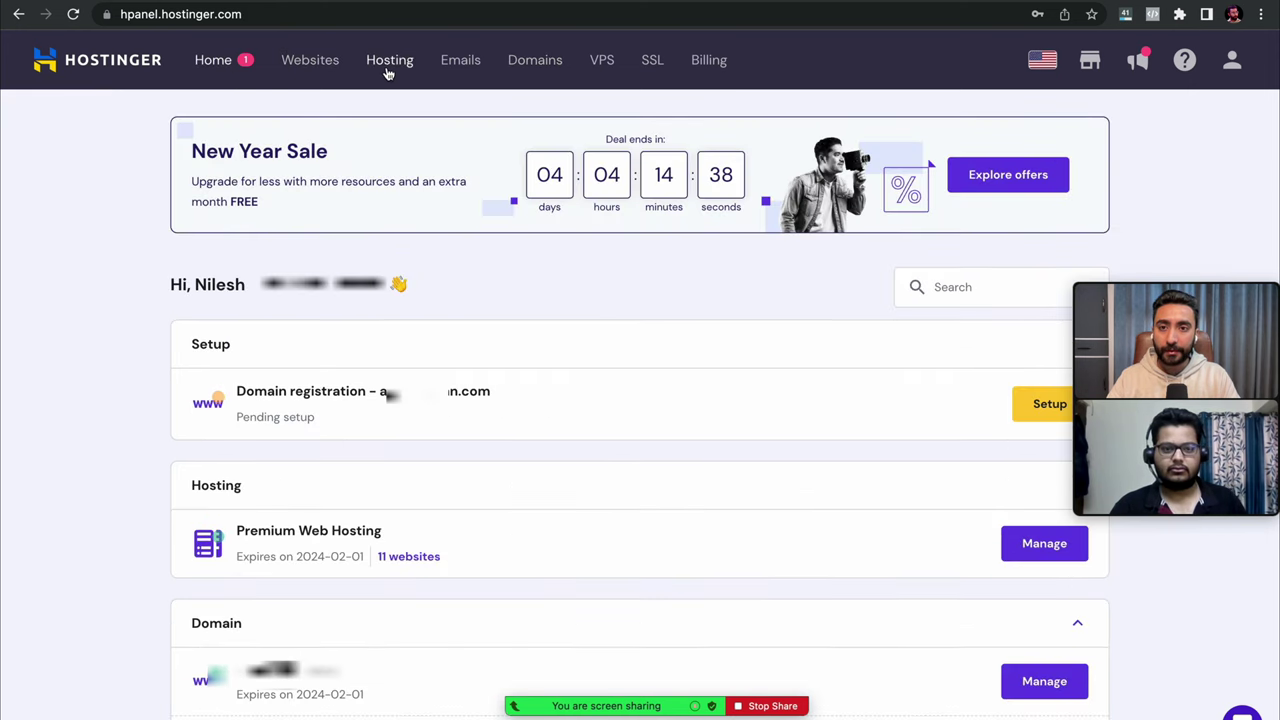
{"action": "left_click", "coordinate": [524, 70]}
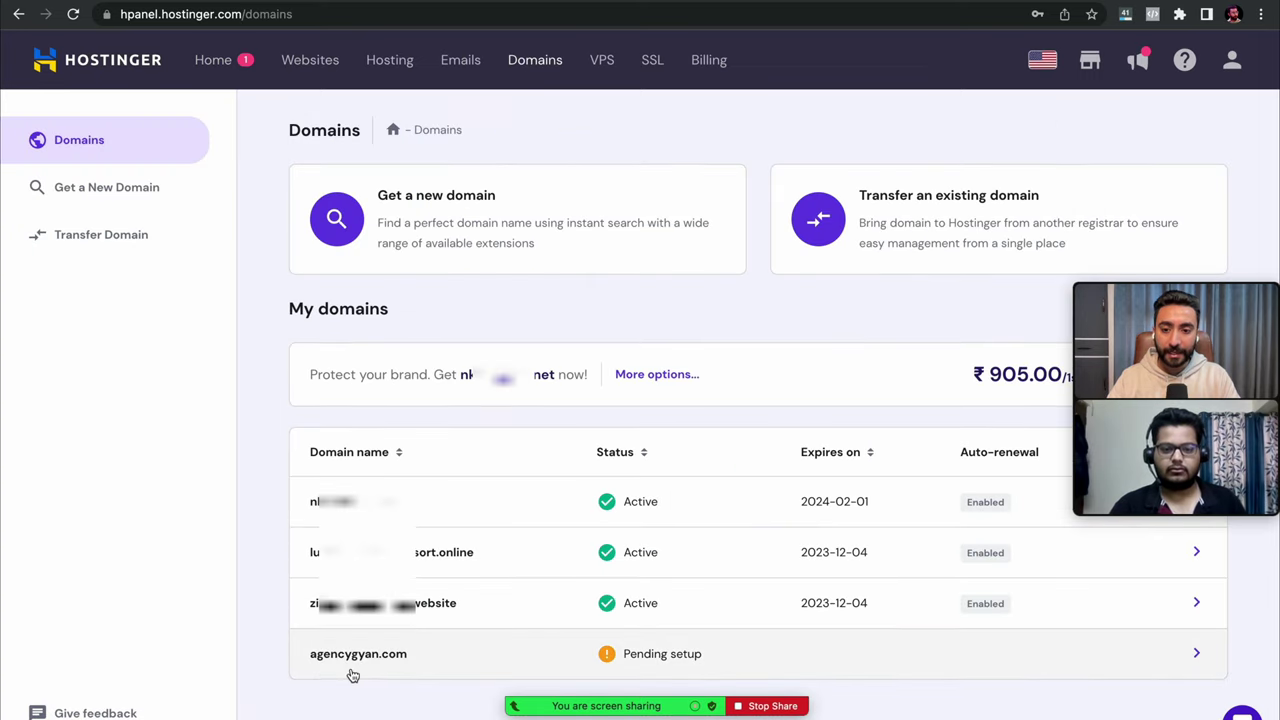
{"action": "left_click", "coordinate": [1197, 655]}
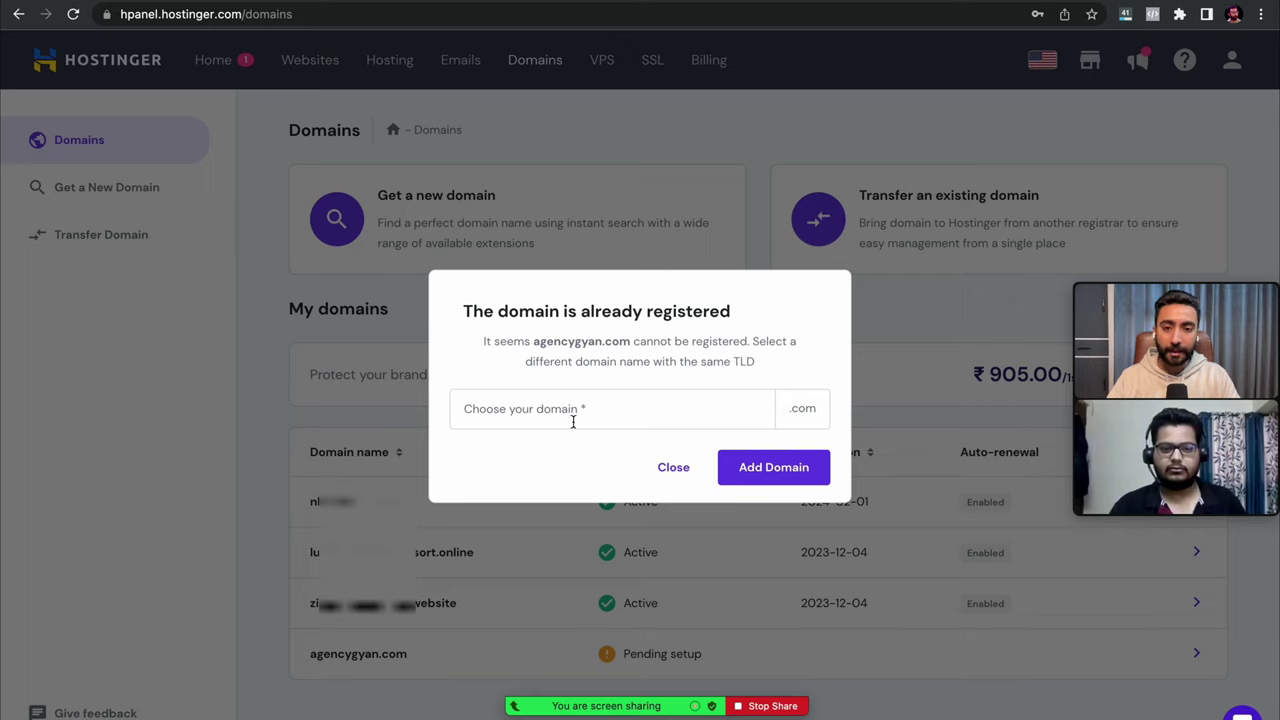
- Enter 'agencygyan' as the domain name, close the already-registered notice, and go to Websites
{"action": "left_click", "coordinate": [587, 416]}
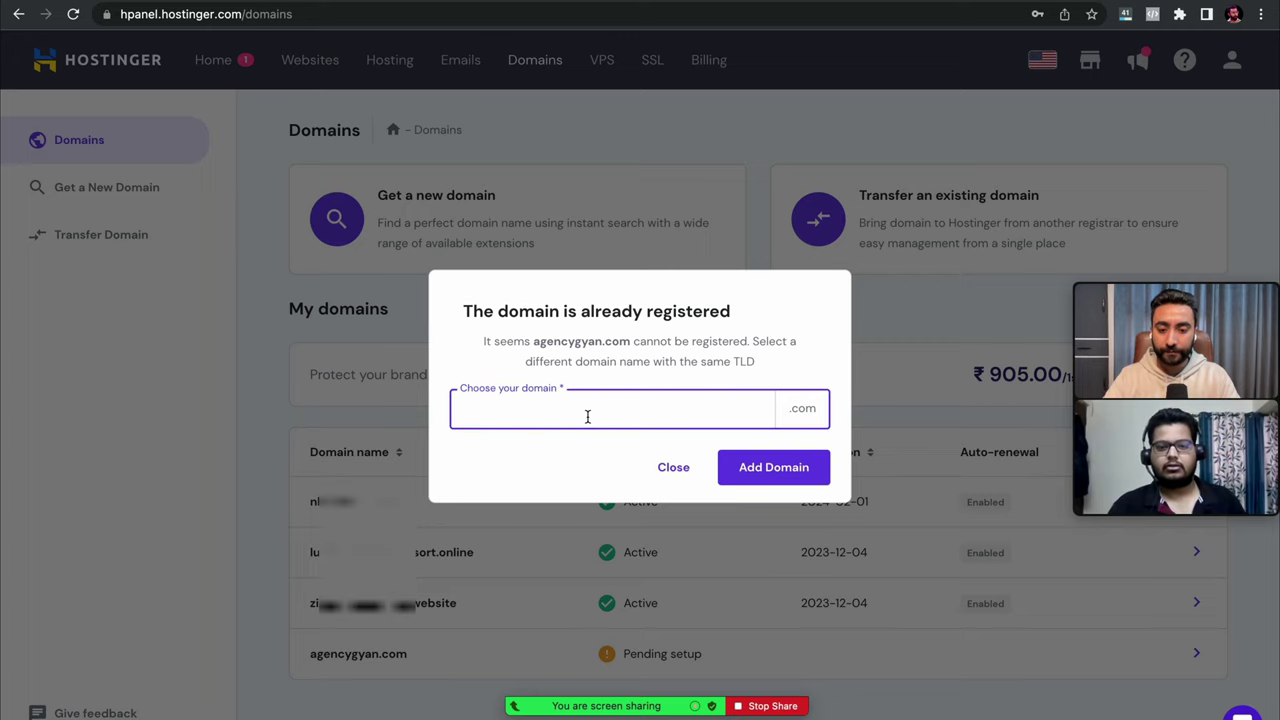
{"action": "type", "text": "agency"}
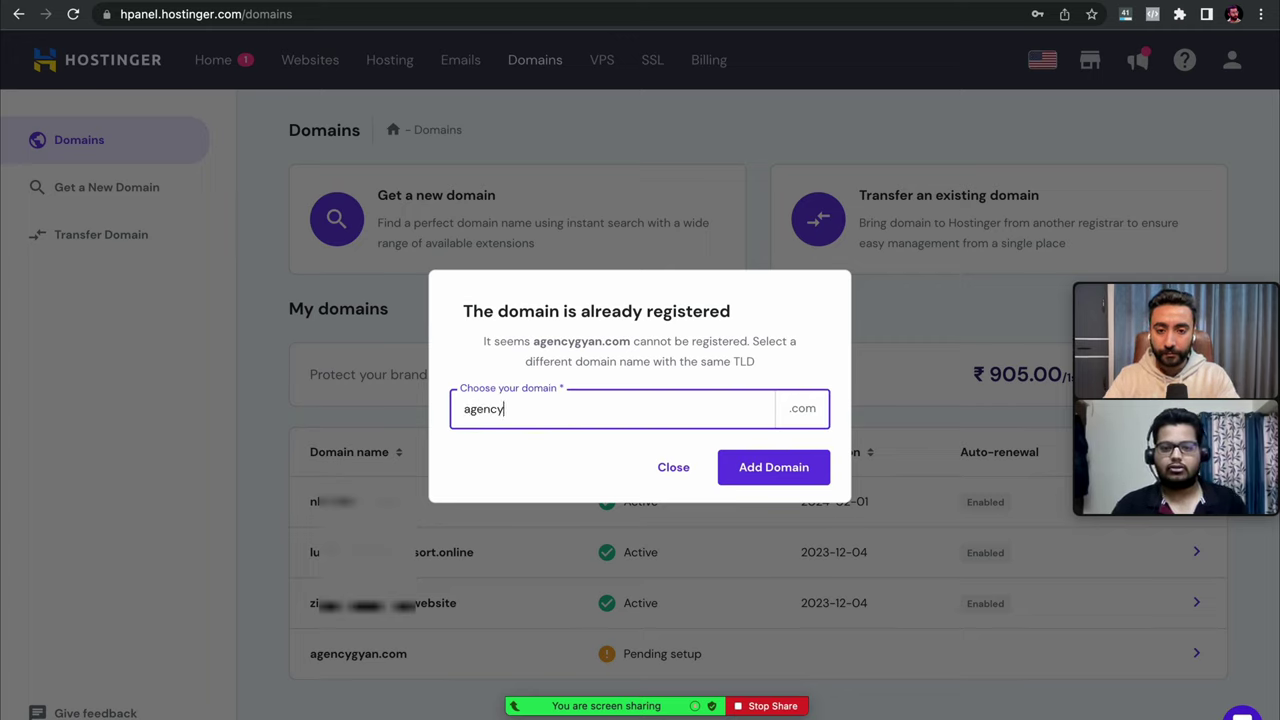
{"action": "type", "text": "gyan"}
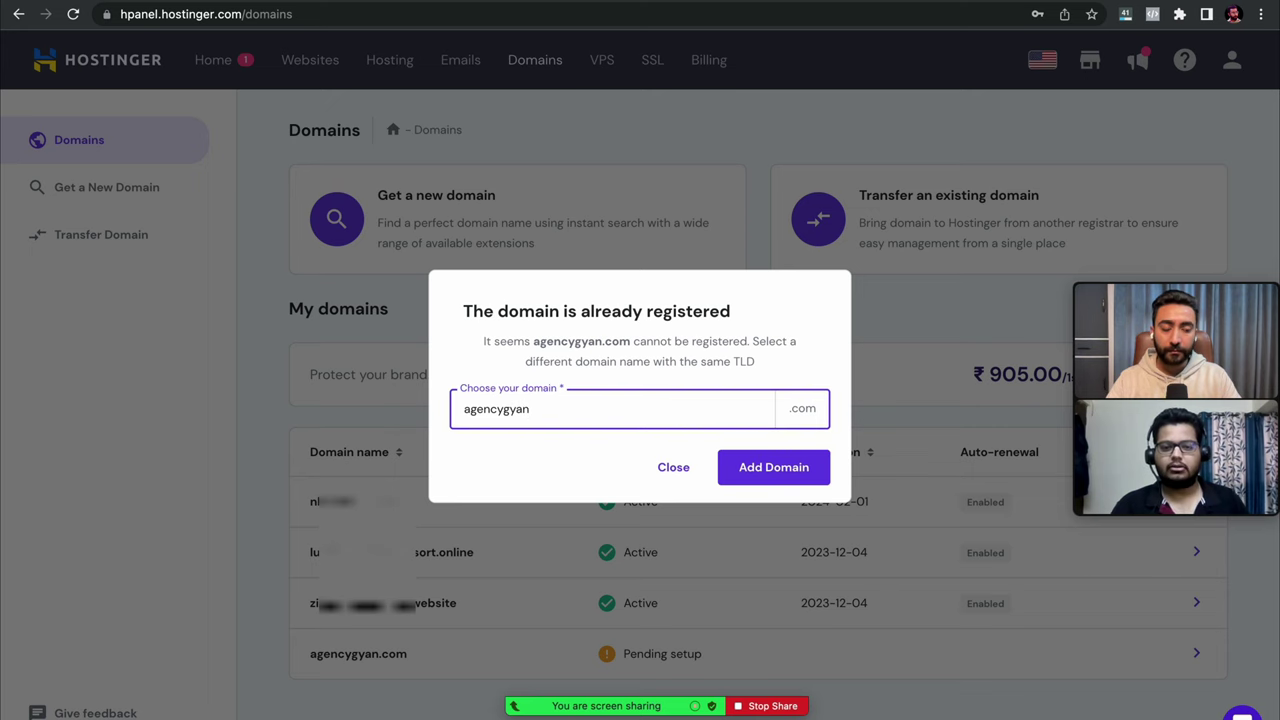
{"action": "left_click", "coordinate": [674, 470]}
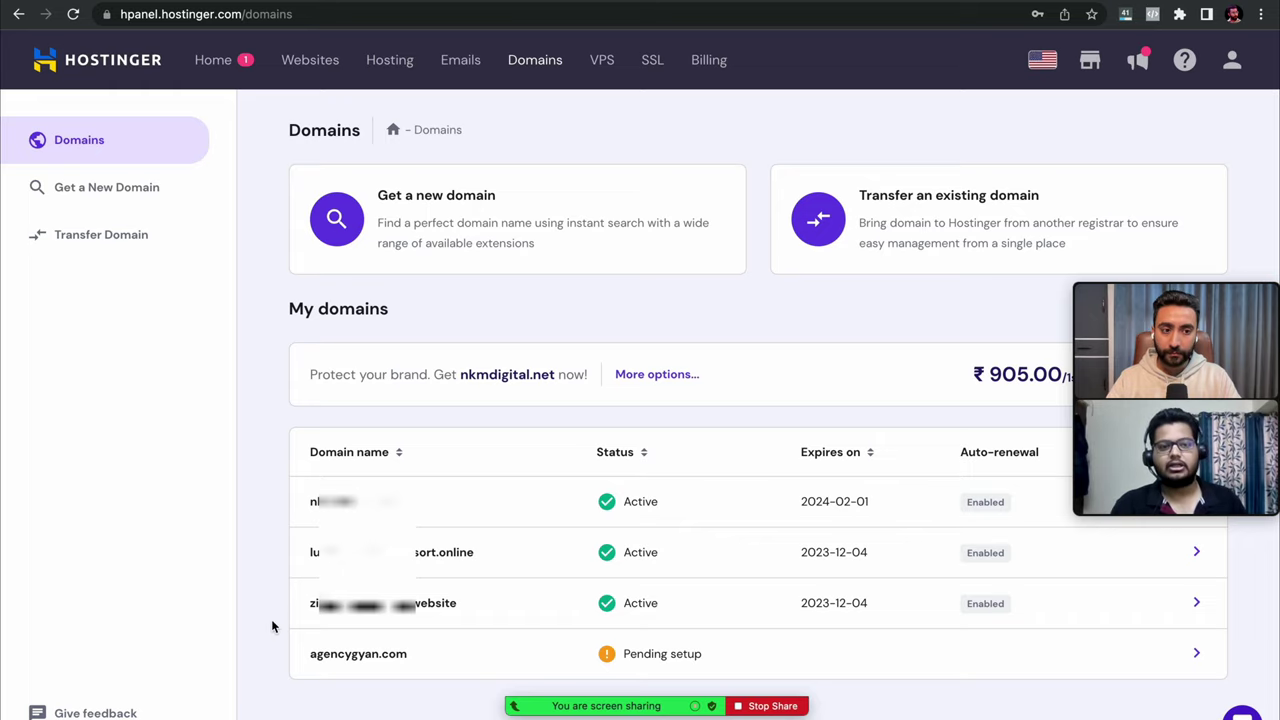
{"action": "left_click", "coordinate": [325, 68]}
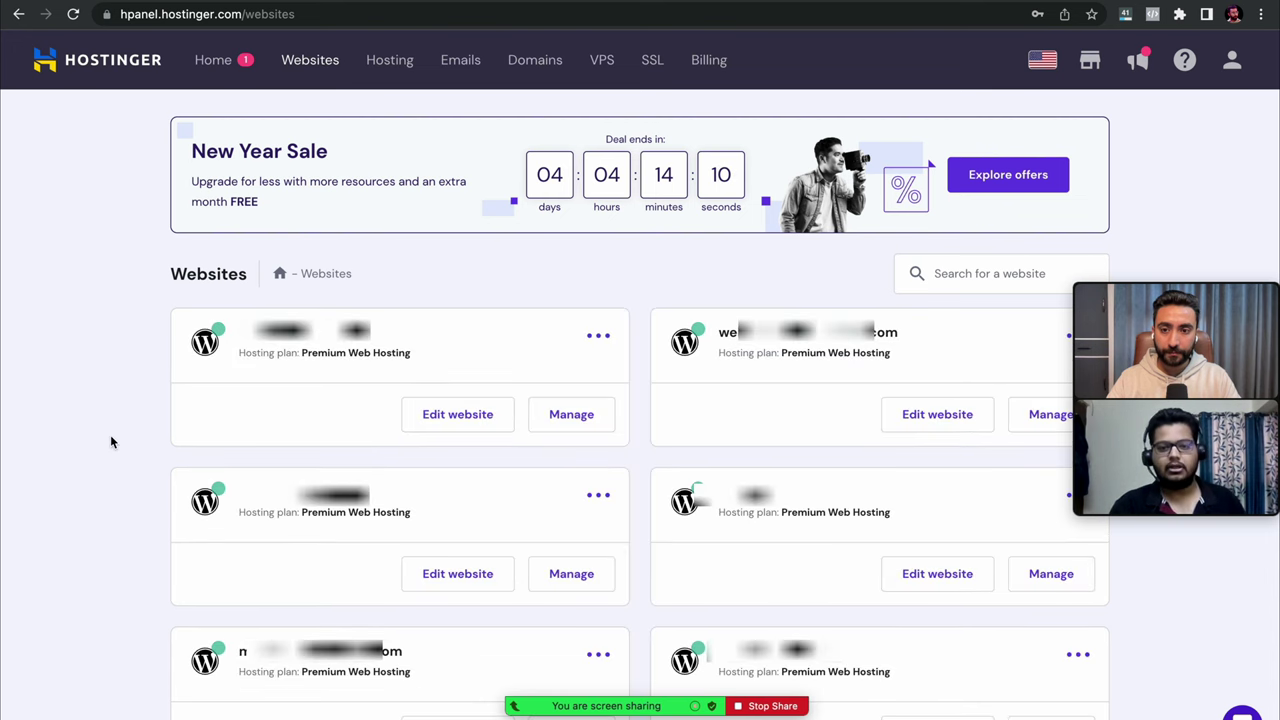
- Launch 'Create or migrate a website' from the Websites list, retrying after first choosing to create
{"action": "scroll", "coordinate": [111, 442], "scroll_direction": "down", "scroll_amount": 3}
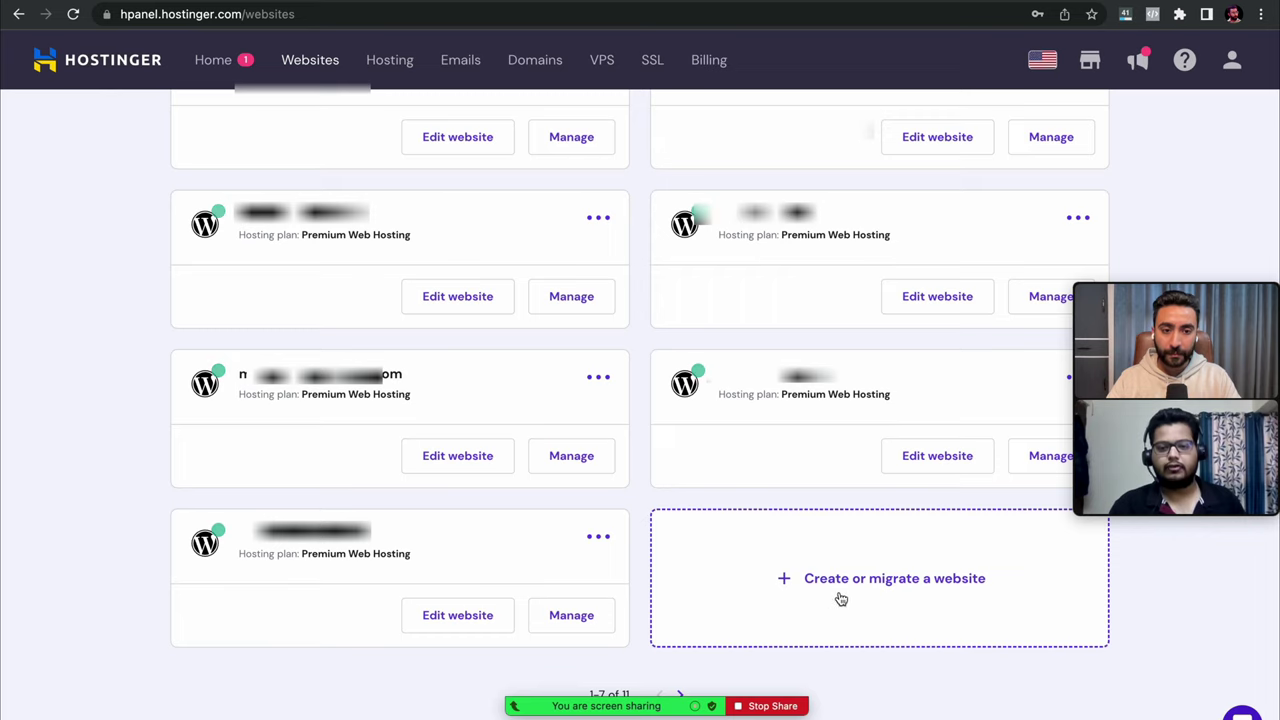
{"action": "left_click", "coordinate": [828, 592]}
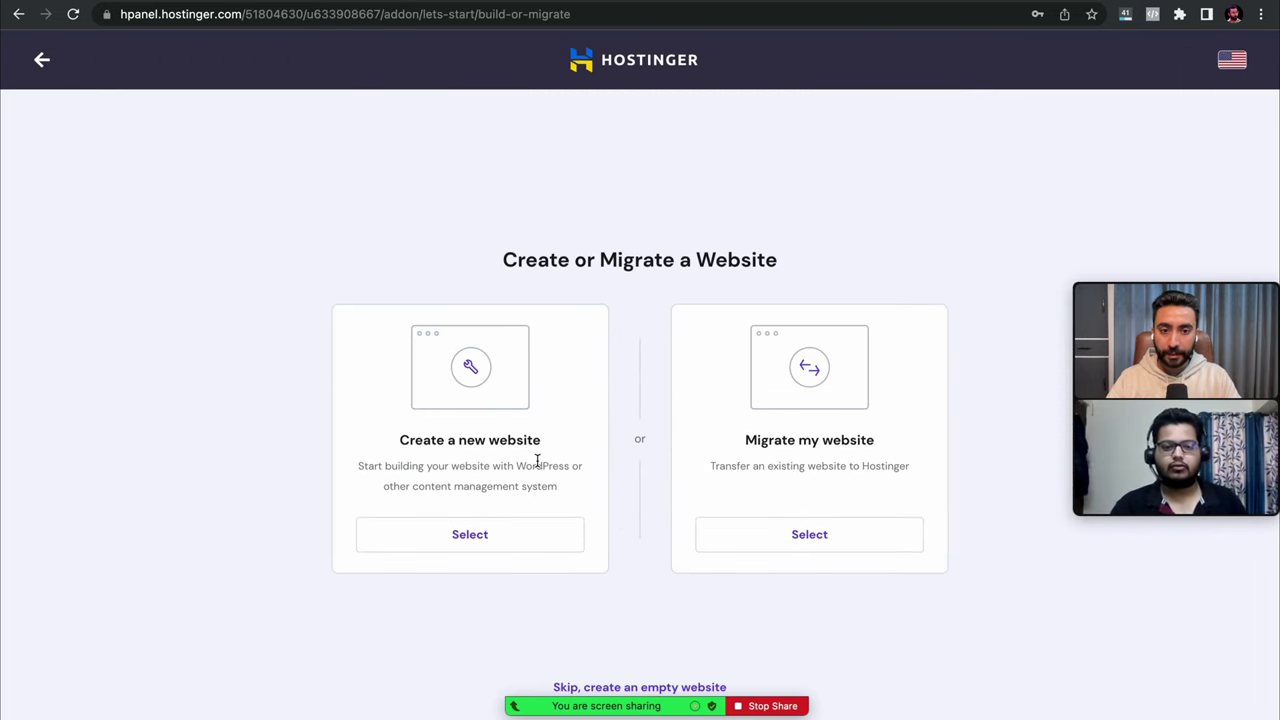
{"action": "left_click", "coordinate": [503, 547]}
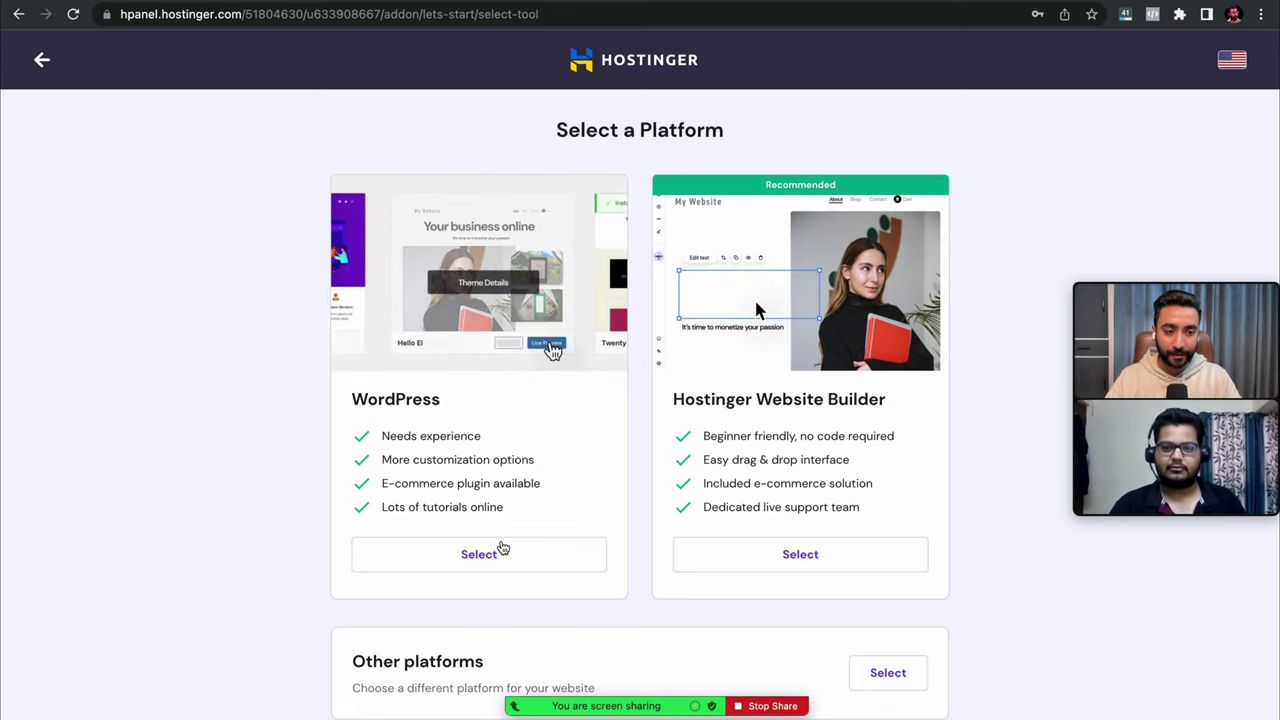
{"action": "scroll", "coordinate": [503, 548], "scroll_direction": "left", "scroll_amount": 5}
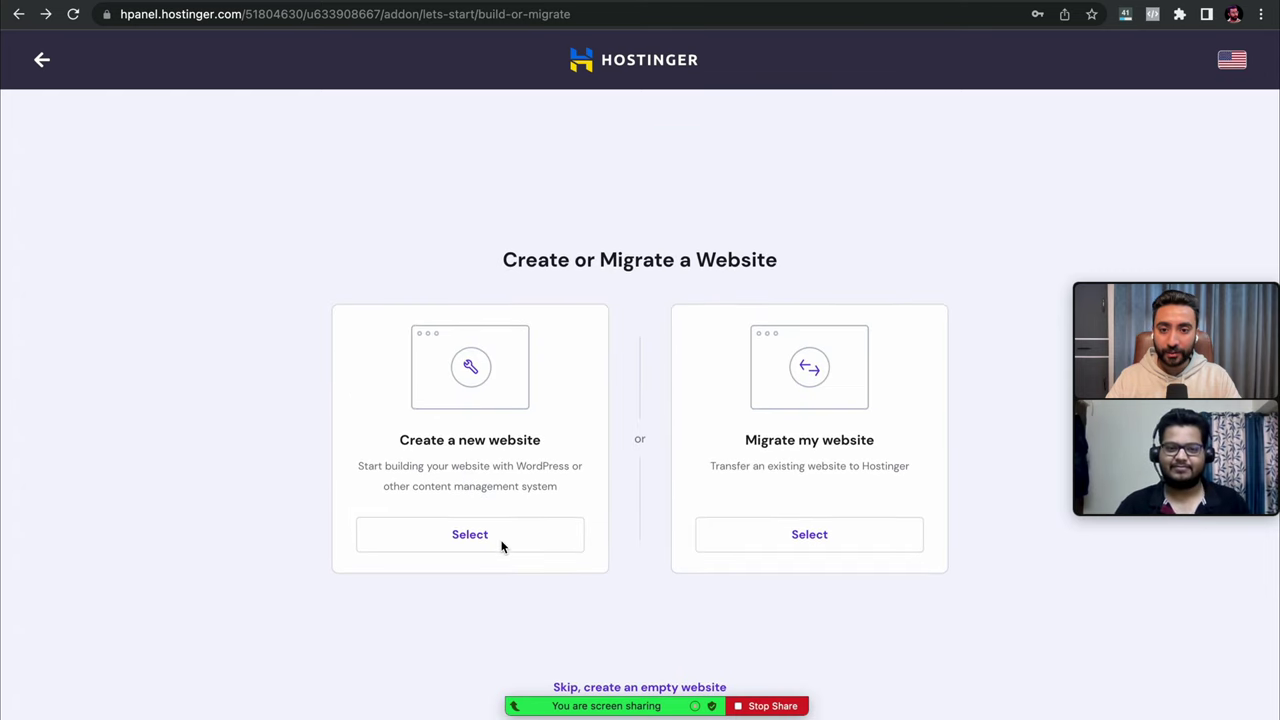
{"action": "scroll", "coordinate": [503, 547], "scroll_direction": "left", "scroll_amount": 5}
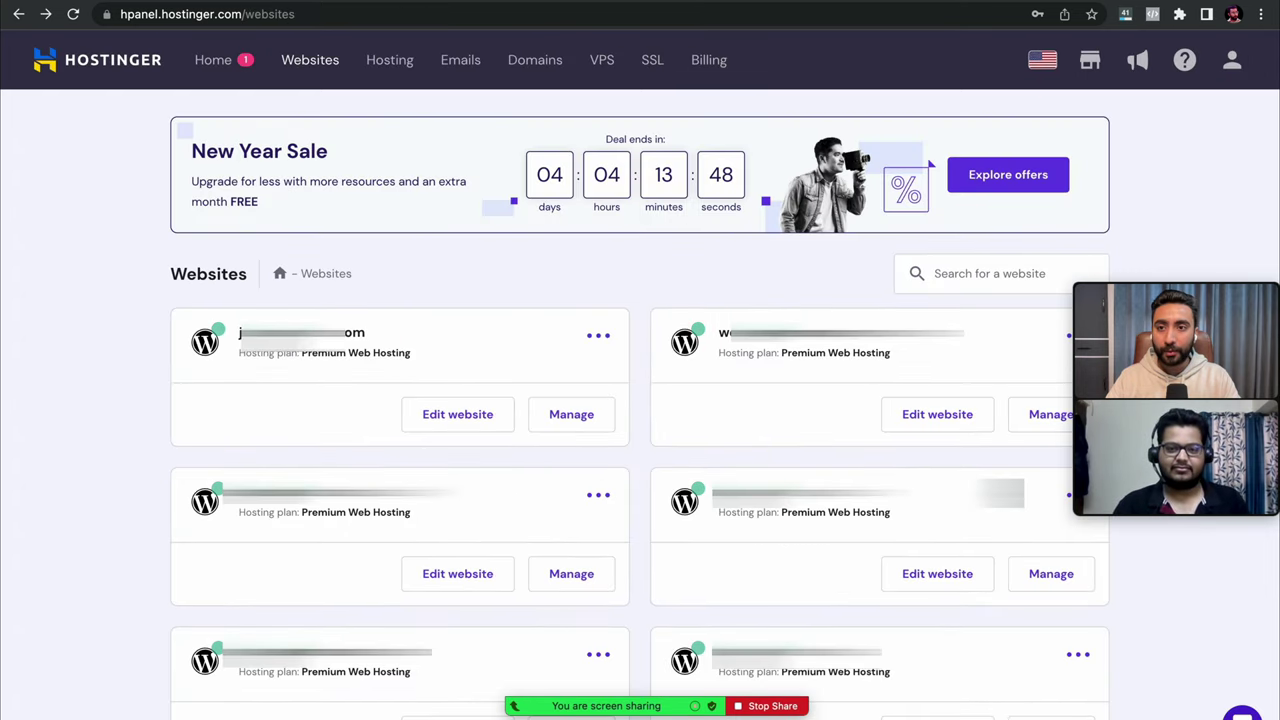
{"action": "scroll", "coordinate": [694, 415], "scroll_direction": "down", "scroll_amount": 5}
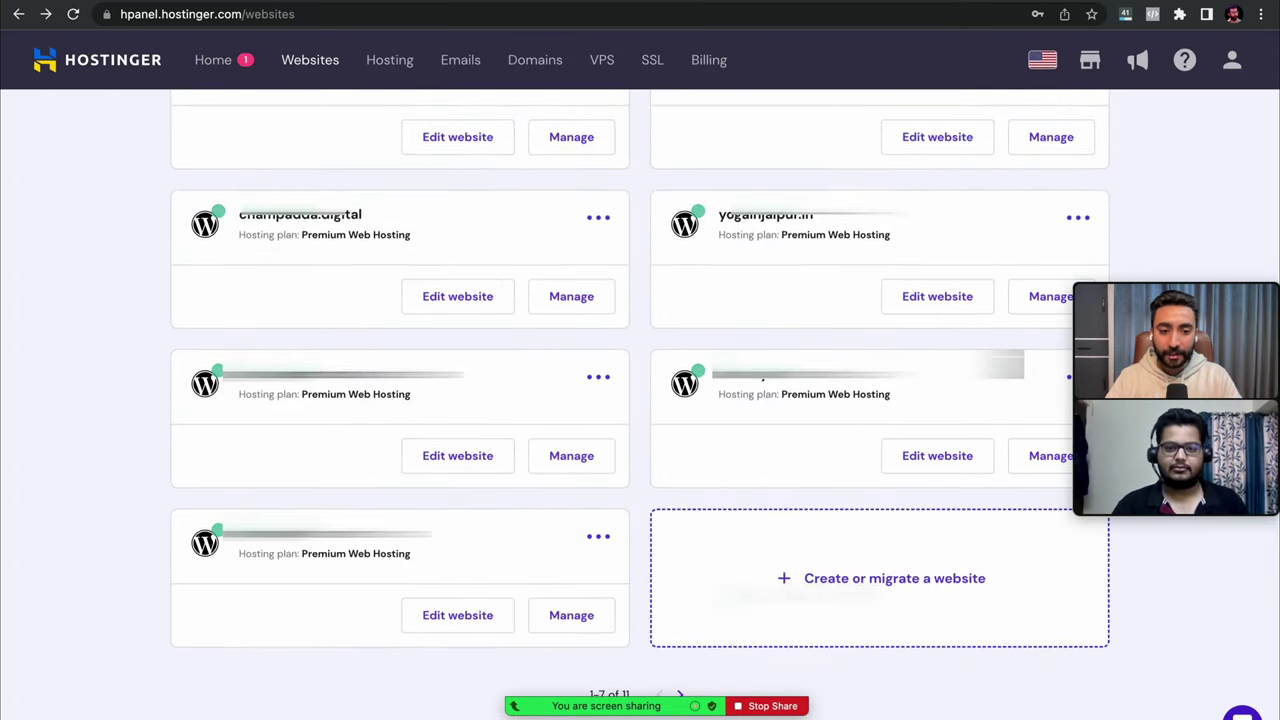
{"action": "left_click", "coordinate": [884, 596]}
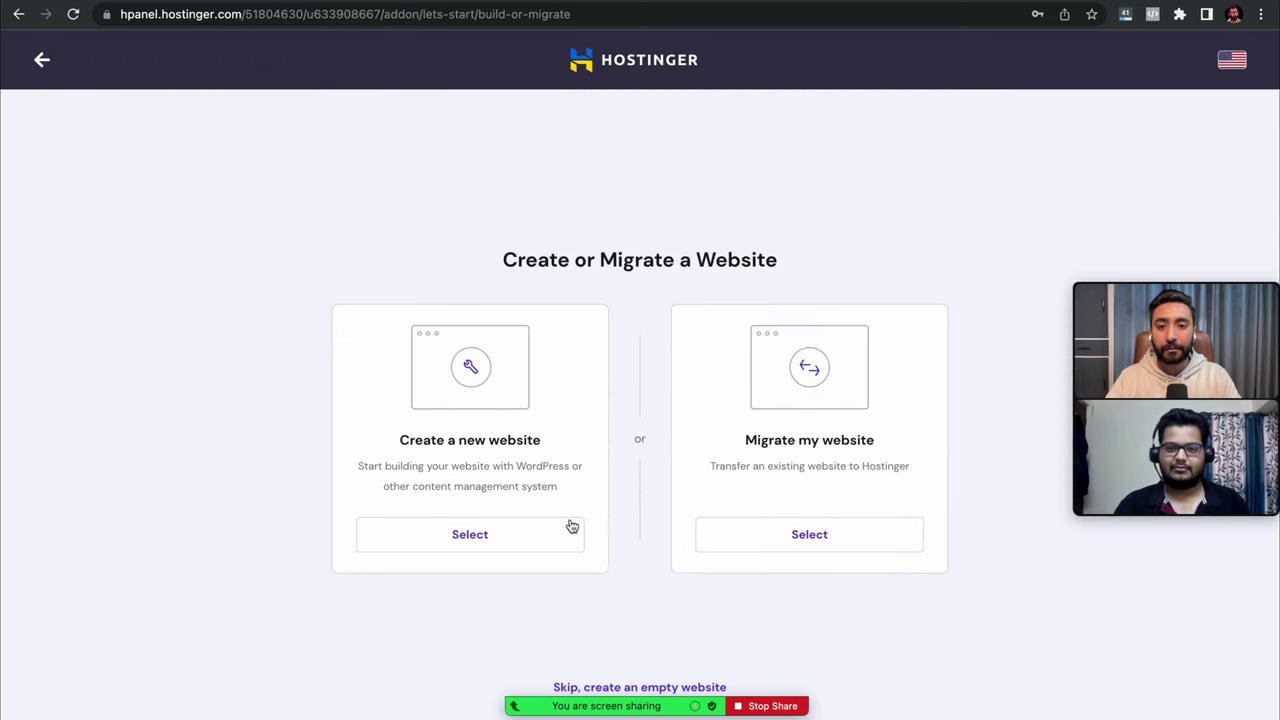
- Create a new WordPress website and submit an administrator password meeting all password rules
{"action": "left_click", "coordinate": [463, 551]}
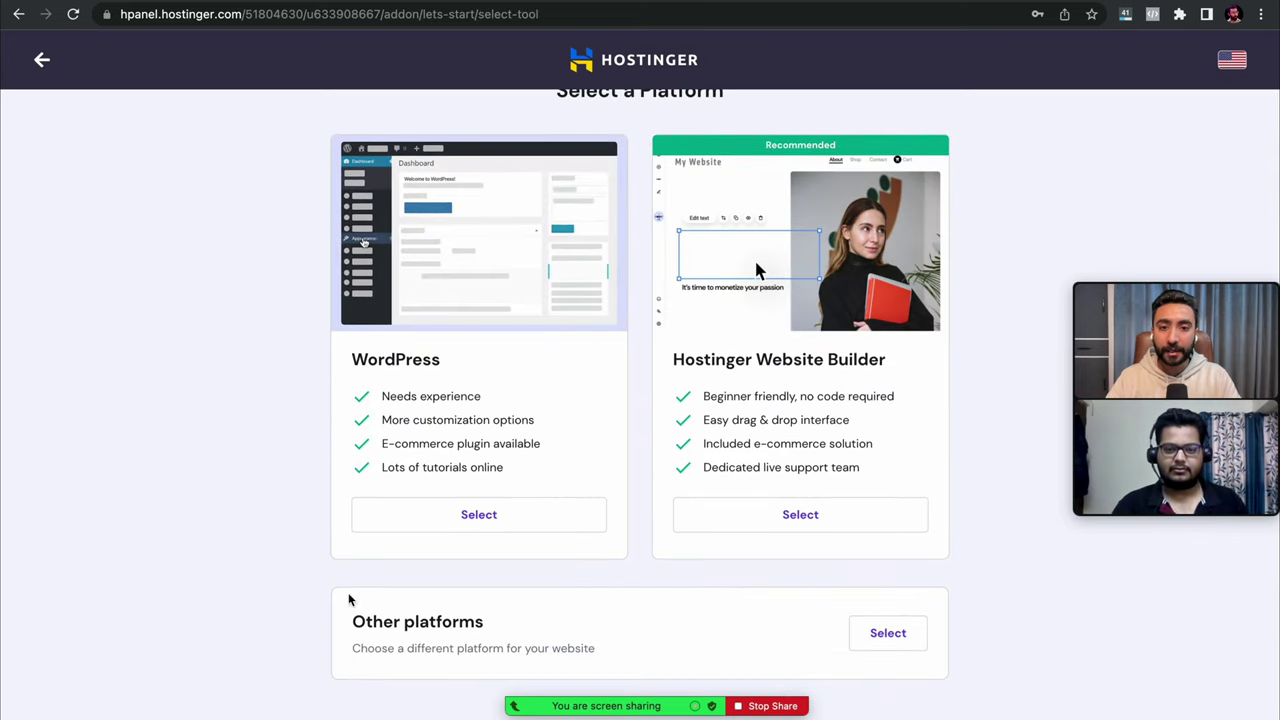
{"action": "left_click", "coordinate": [486, 515]}
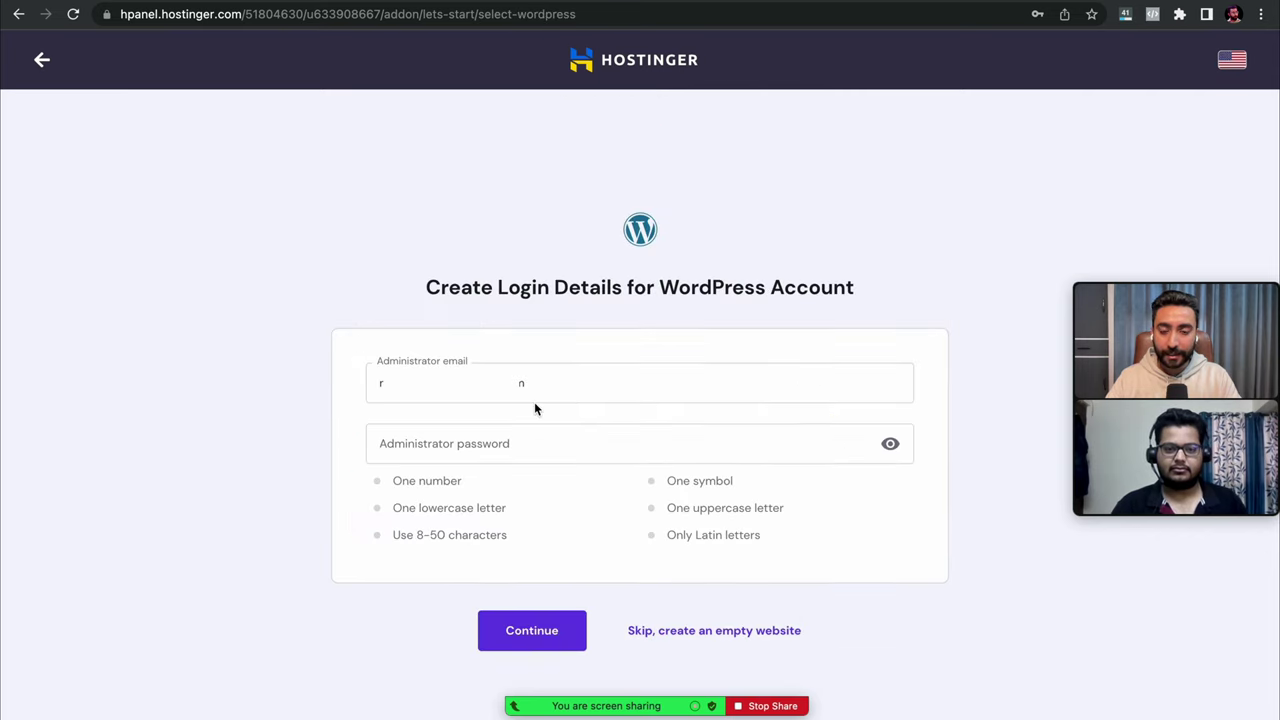
{"action": "left_click", "coordinate": [497, 451]}
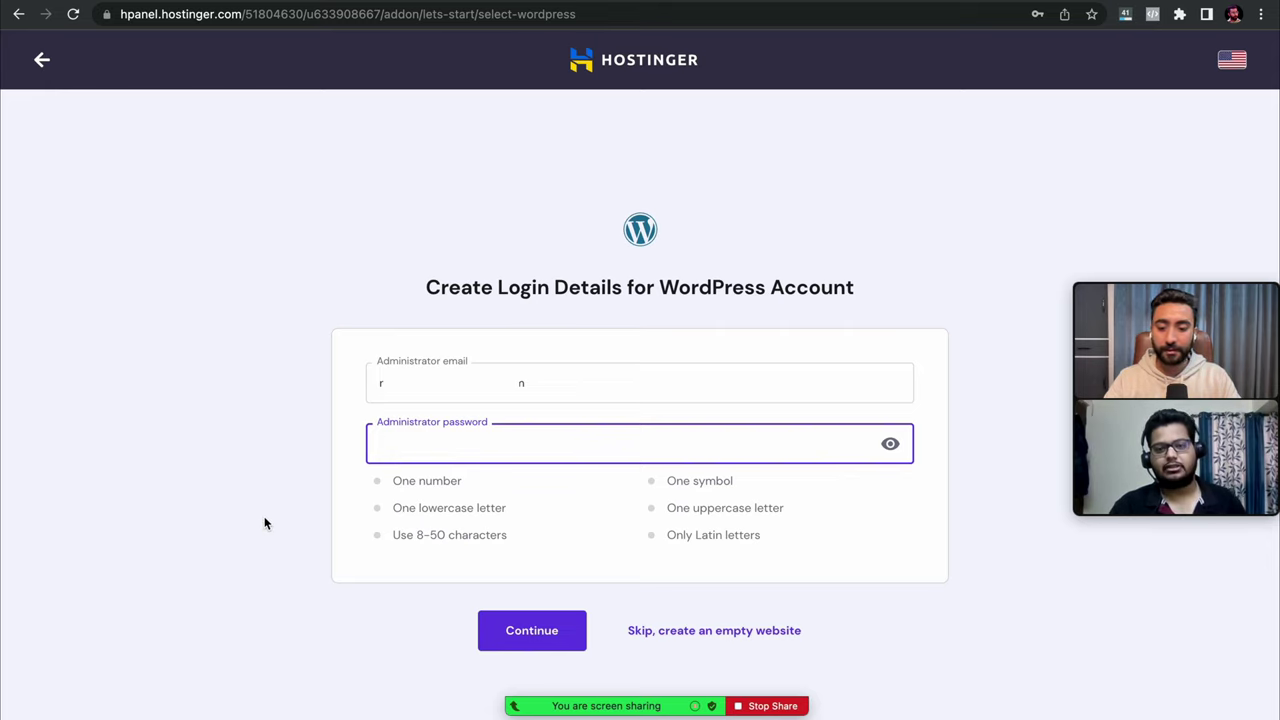
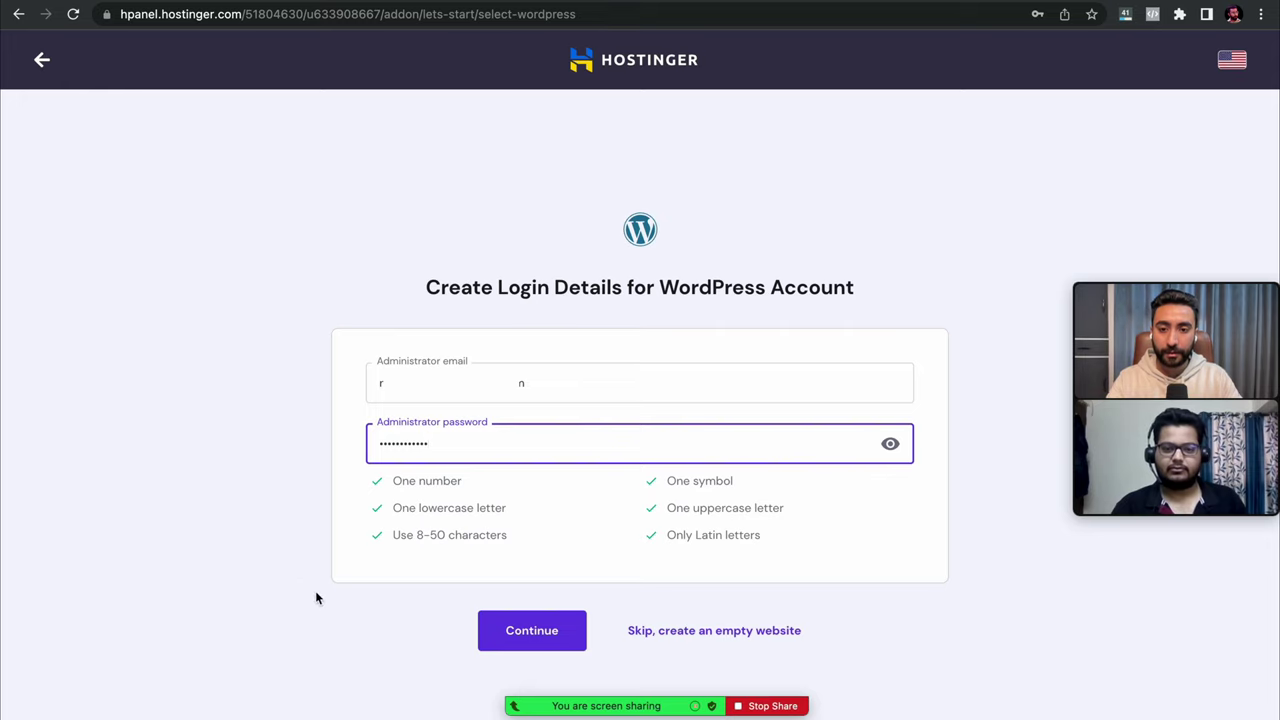
{"action": "left_click", "coordinate": [524, 638]}
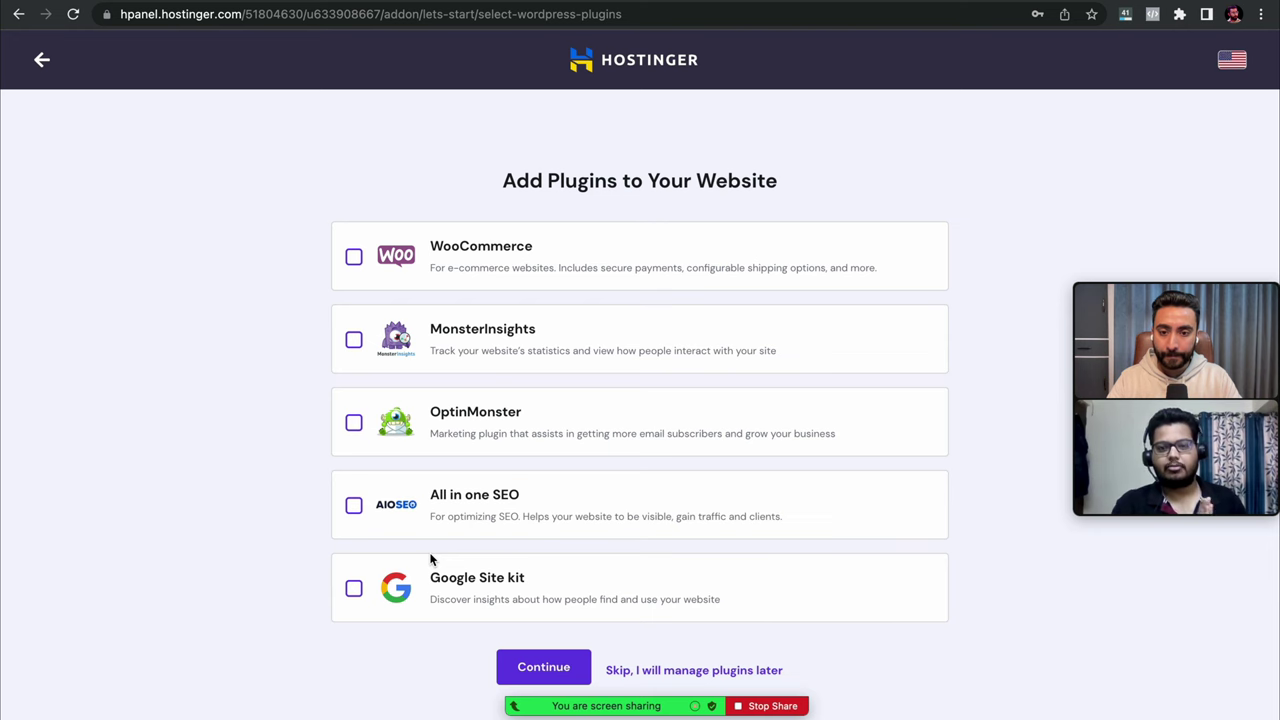
- Skip adding plugins and skip choosing a template
{"action": "left_click", "coordinate": [660, 671]}
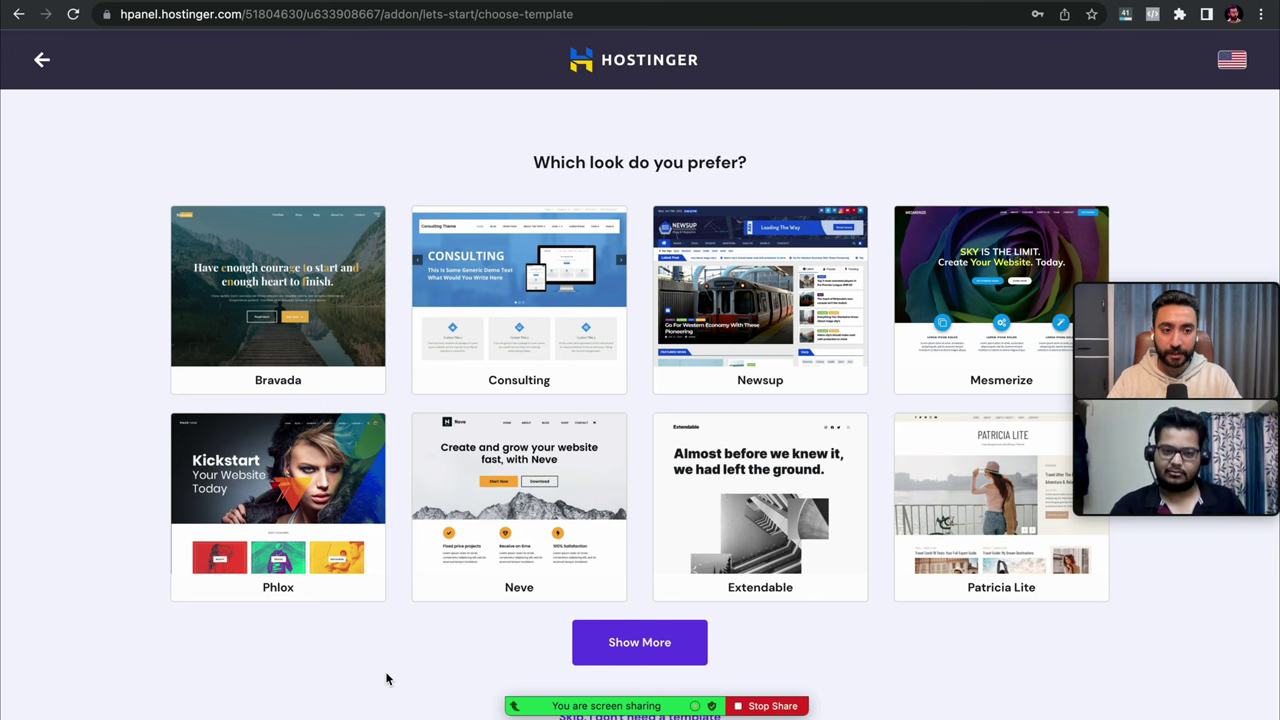
{"action": "scroll", "coordinate": [388, 679], "scroll_direction": "down", "scroll_amount": 1}
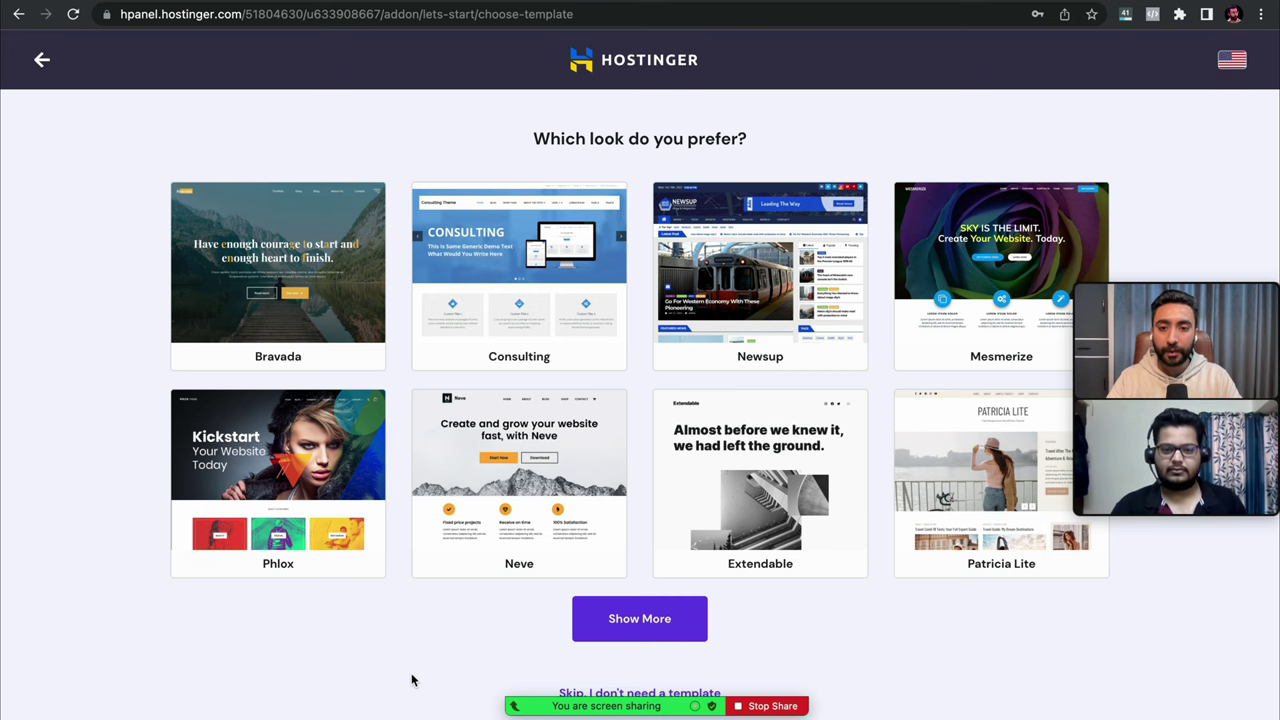
{"action": "left_click", "coordinate": [566, 693]}
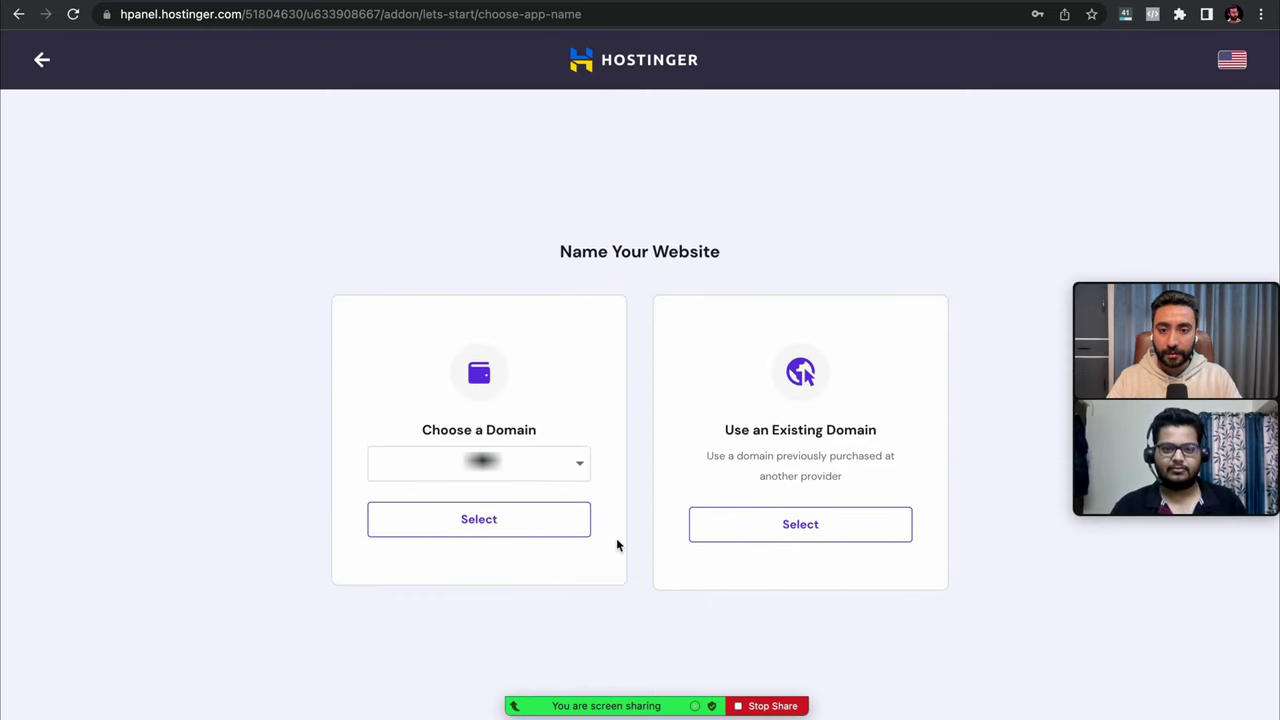
- Select agencygyan.com as the website's domain and continue with the existing domain profile
{"action": "left_click", "coordinate": [578, 466]}
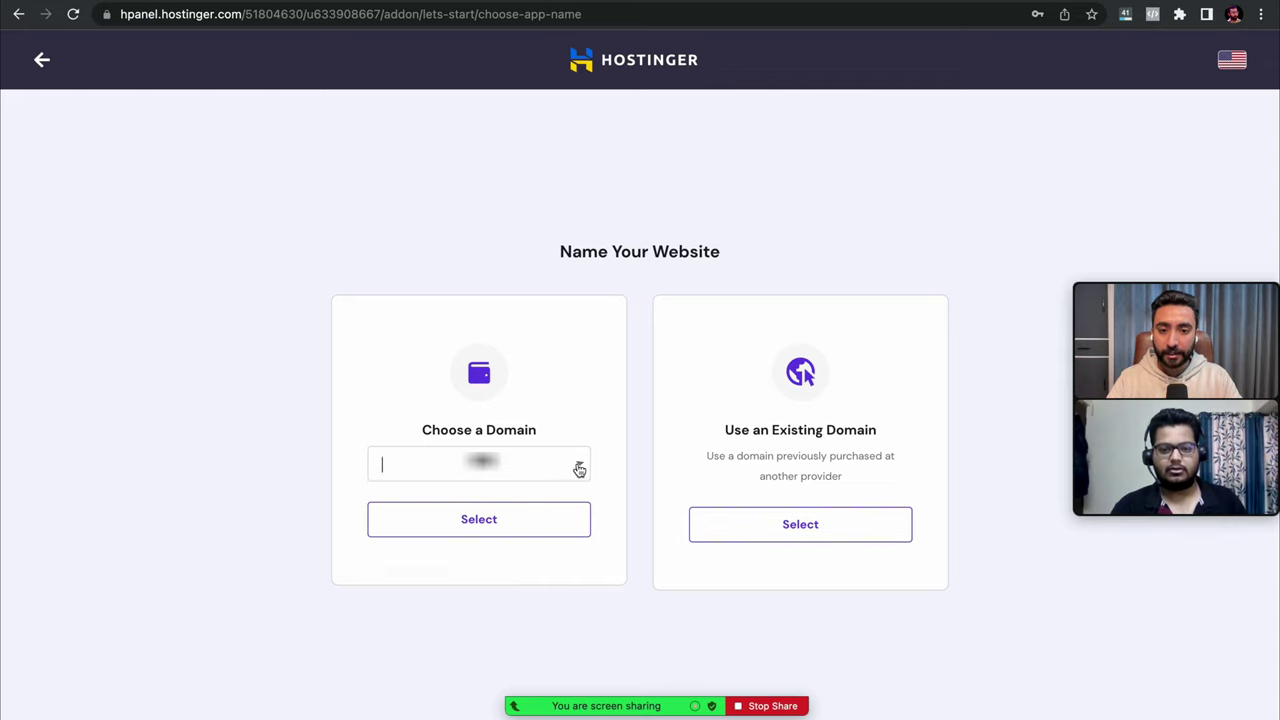
{"action": "left_click", "coordinate": [485, 543]}
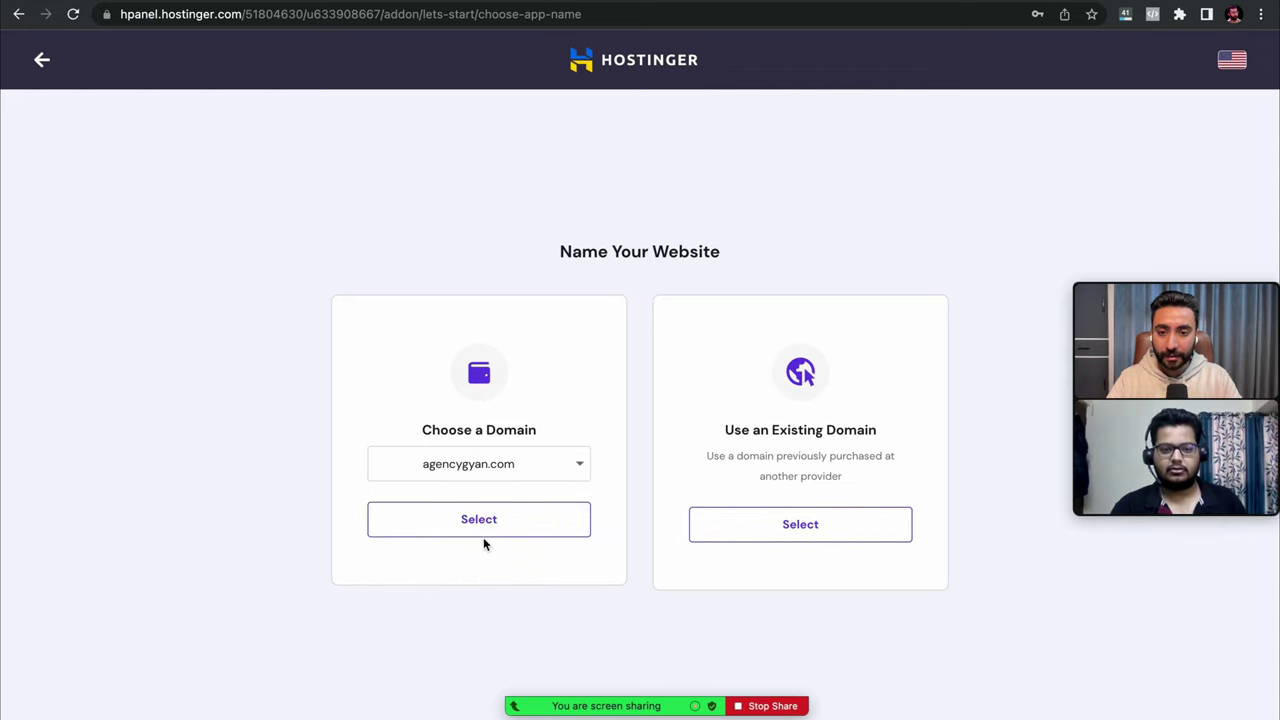
{"action": "left_click", "coordinate": [497, 527]}
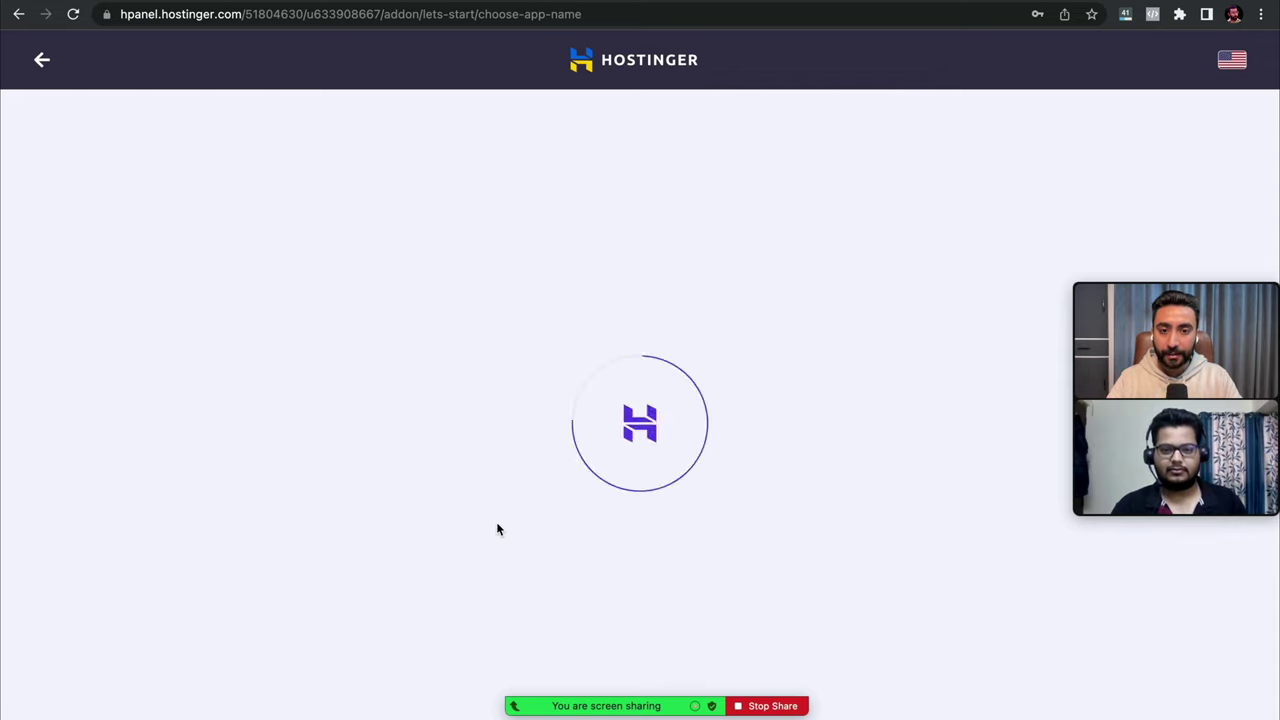
{"action": "scroll", "coordinate": [497, 528], "scroll_direction": "down", "scroll_amount": 3}
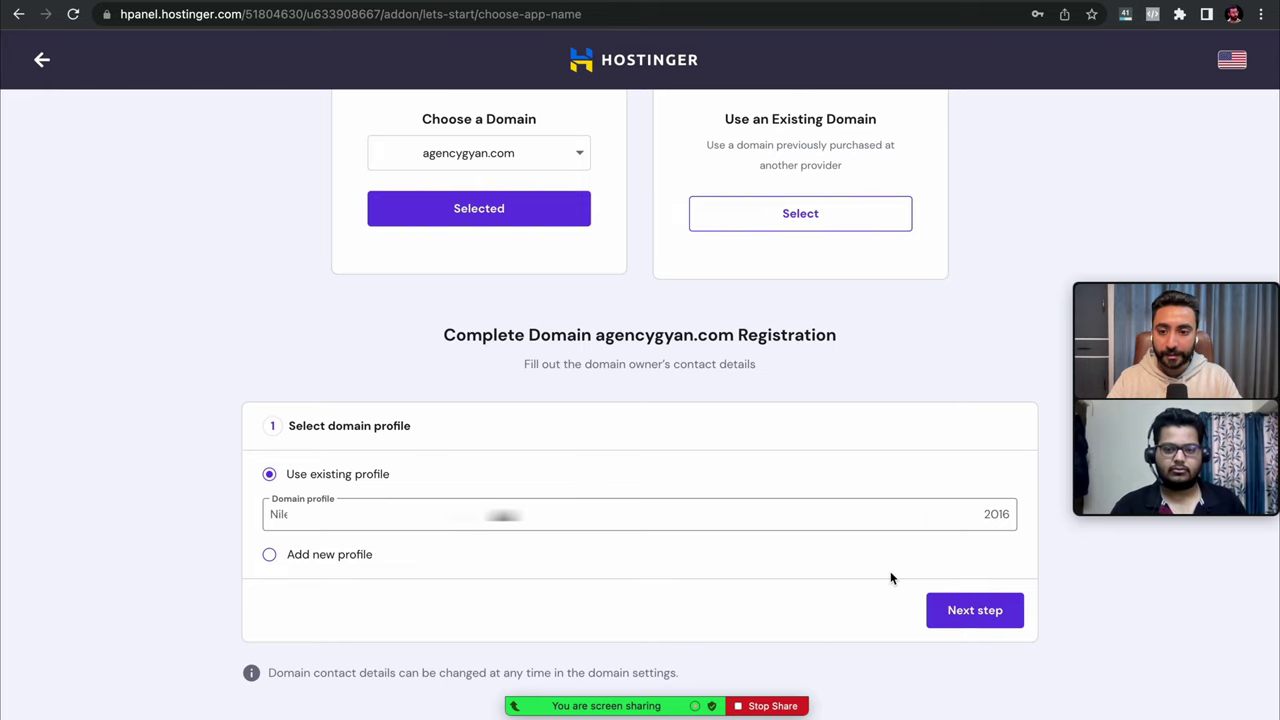
{"action": "left_click", "coordinate": [967, 613]}
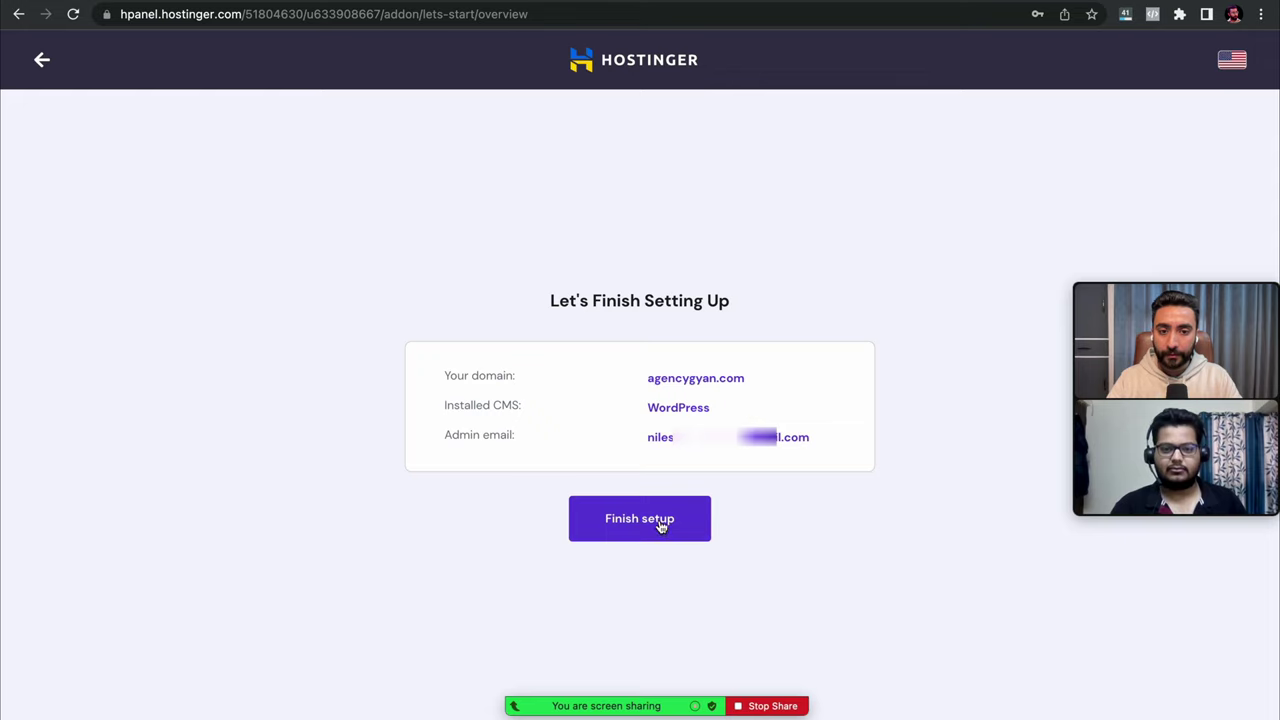
- Finish the WordPress setup for agencygyan.com and open the new site with Edit Website
{"action": "left_click", "coordinate": [660, 525]}
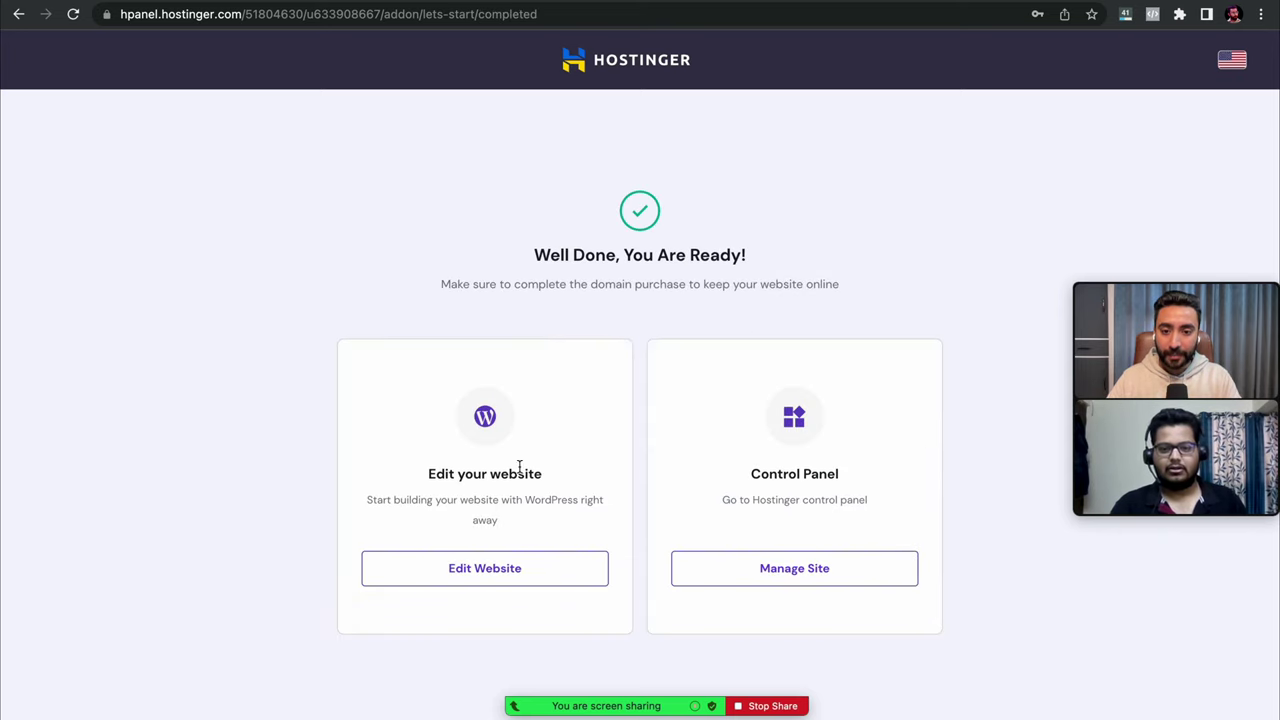
{"action": "left_click", "coordinate": [487, 566]}
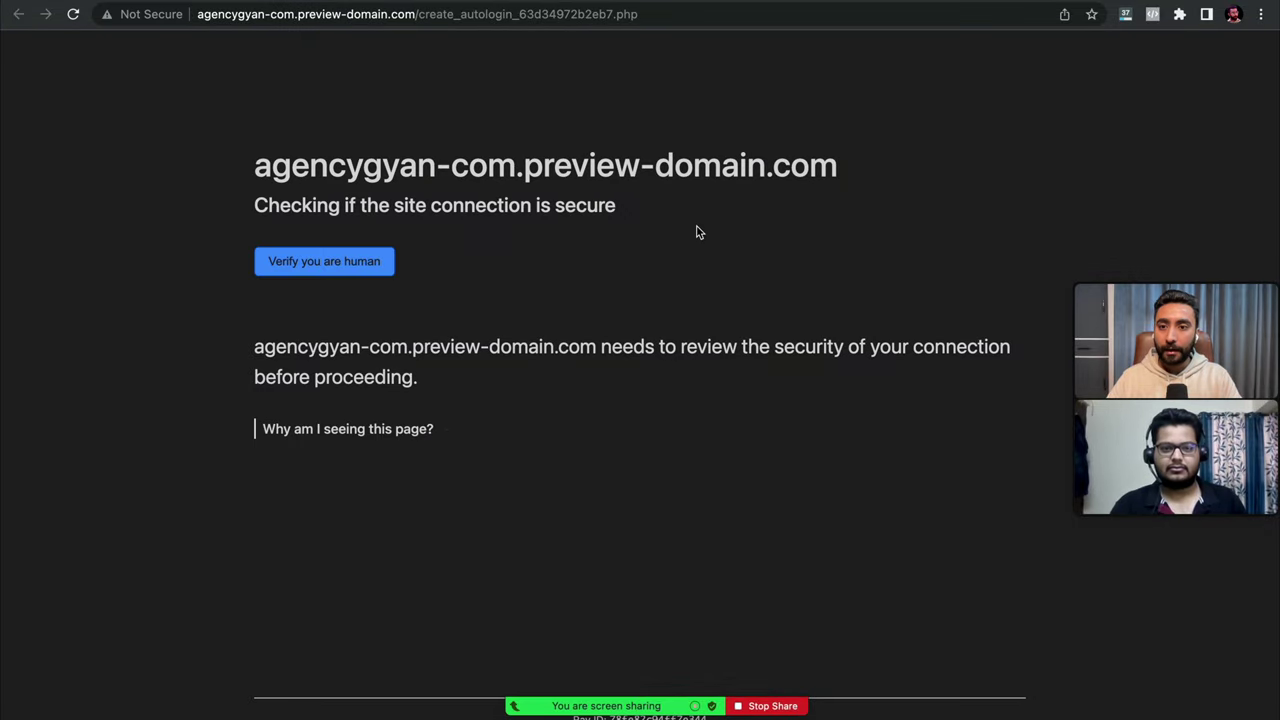
- Pass the 'Verify you are human' check and close the 'This is a preview' banner
{"action": "left_click", "coordinate": [370, 268]}
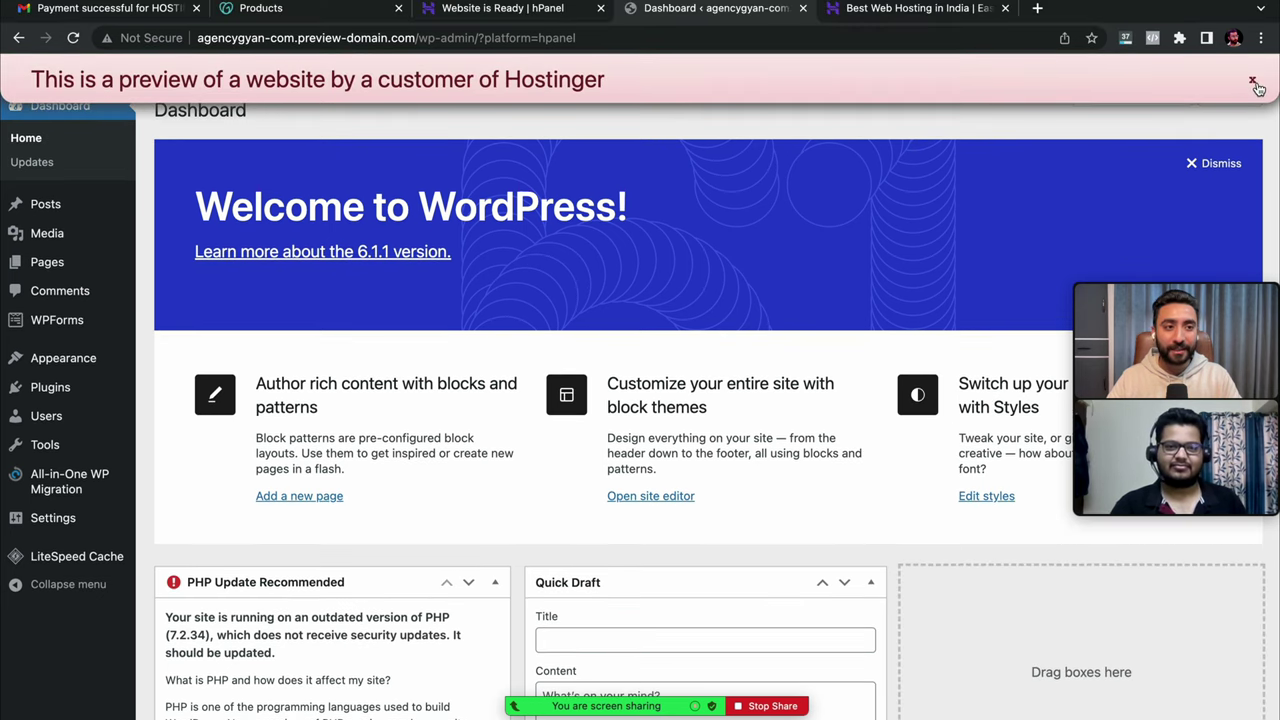
{"action": "left_click", "coordinate": [1252, 56]}
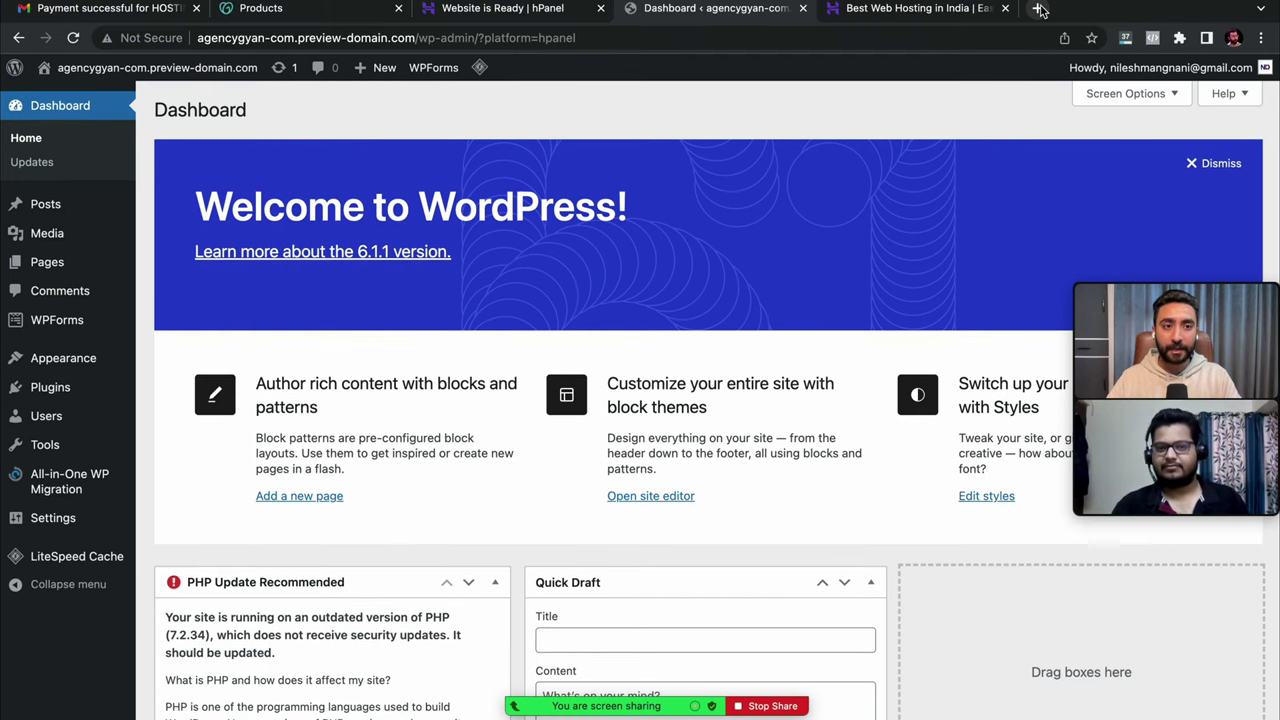
- Load agencygyan.com in a new tab, scroll the philosophy blog, and return to the Dashboard tab
{"action": "left_click", "coordinate": [1032, 8]}
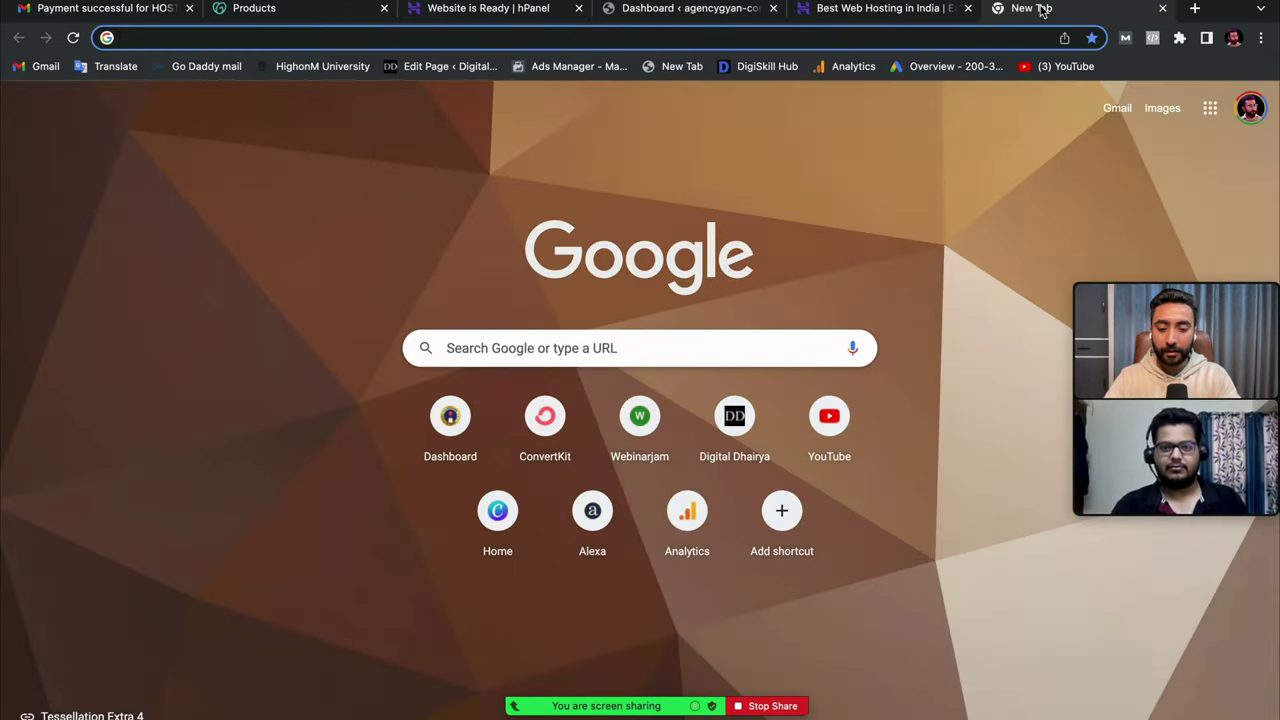
{"action": "type", "text": "agency"}
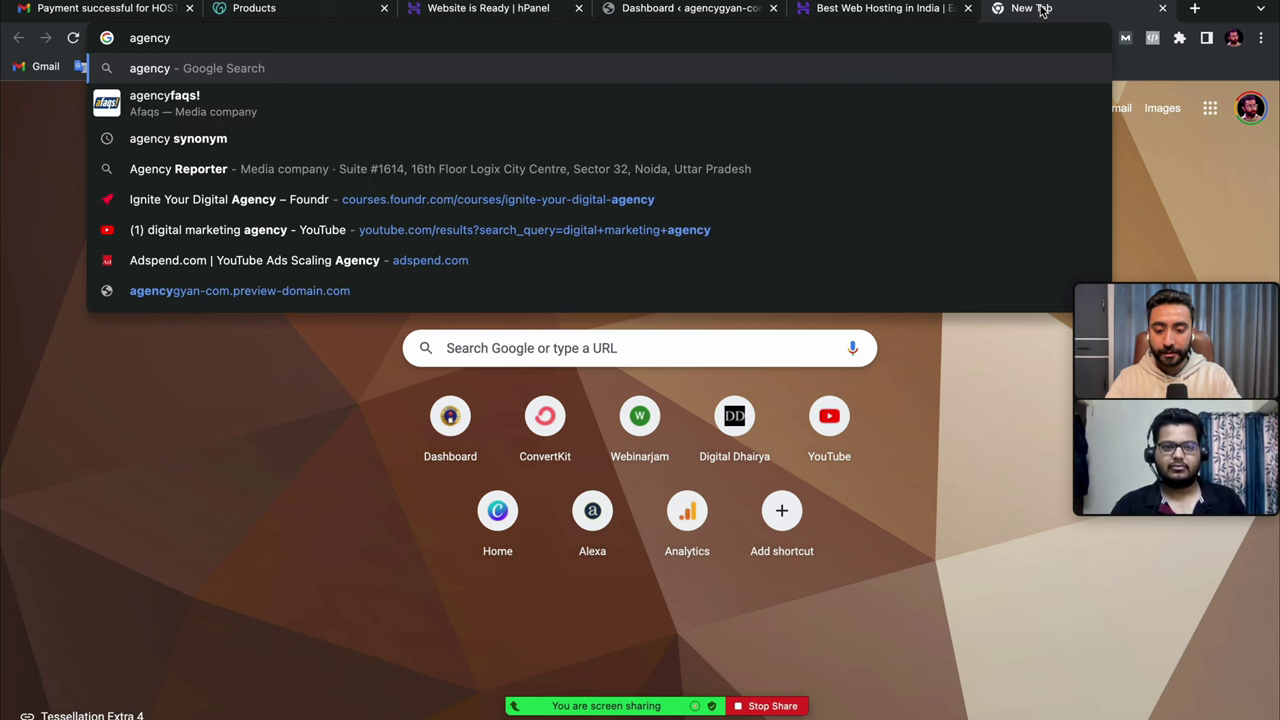
{"action": "type", "text": "gyan."}
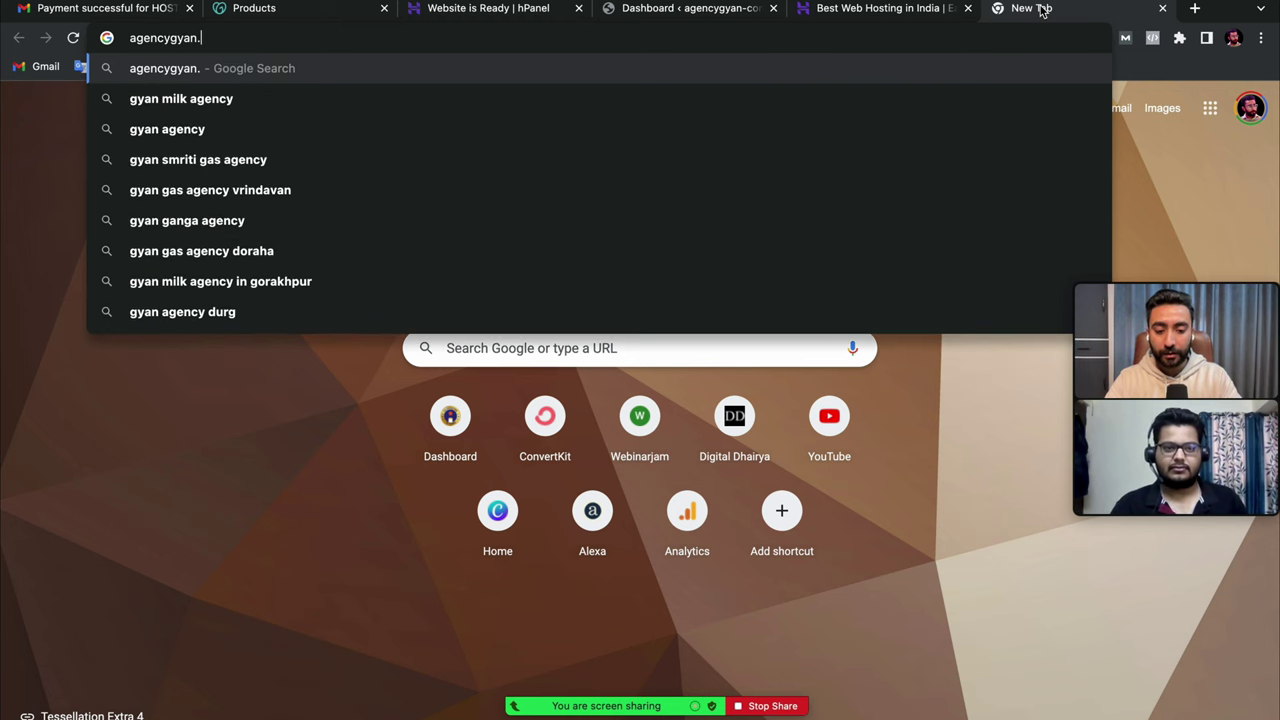
{"action": "type", "text": "com"}
{"action": "key", "text": "Return"}
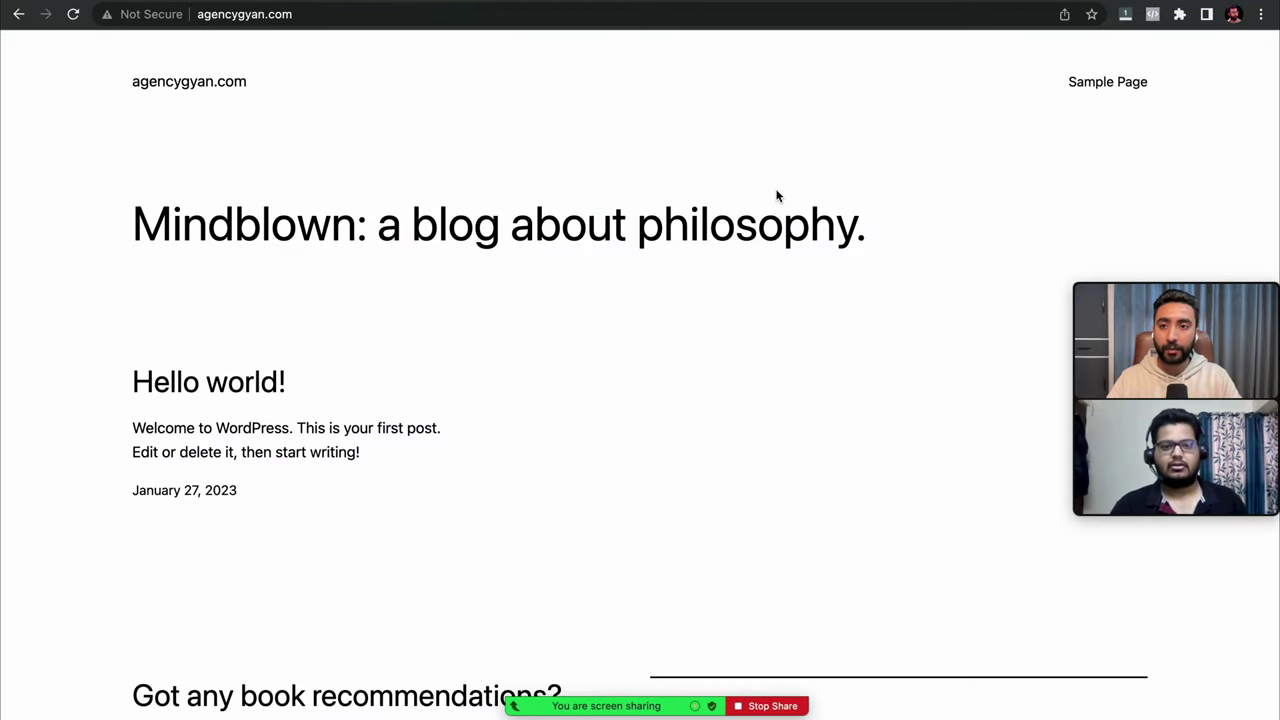
{"action": "scroll", "coordinate": [694, 346], "scroll_direction": "down", "scroll_amount": 3}
{"action": "scroll", "coordinate": [694, 346], "scroll_direction": "up", "scroll_amount": 3}
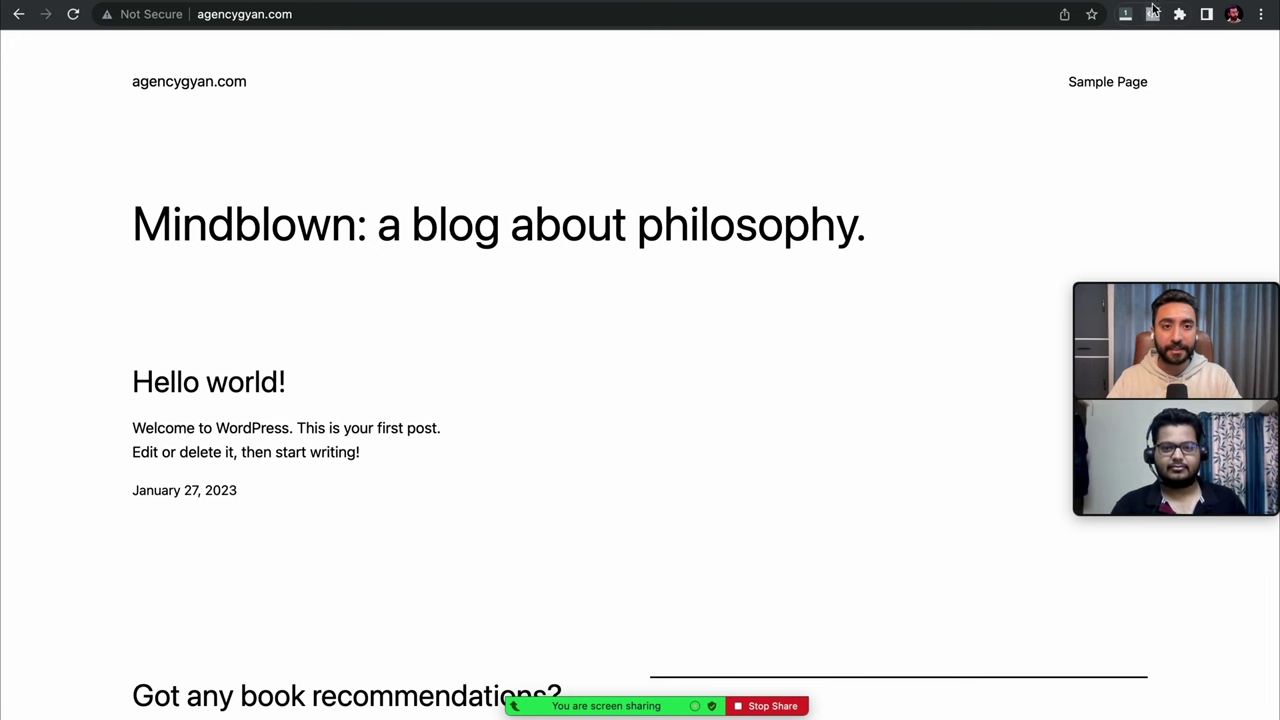
{"action": "left_click", "coordinate": [946, 6]}
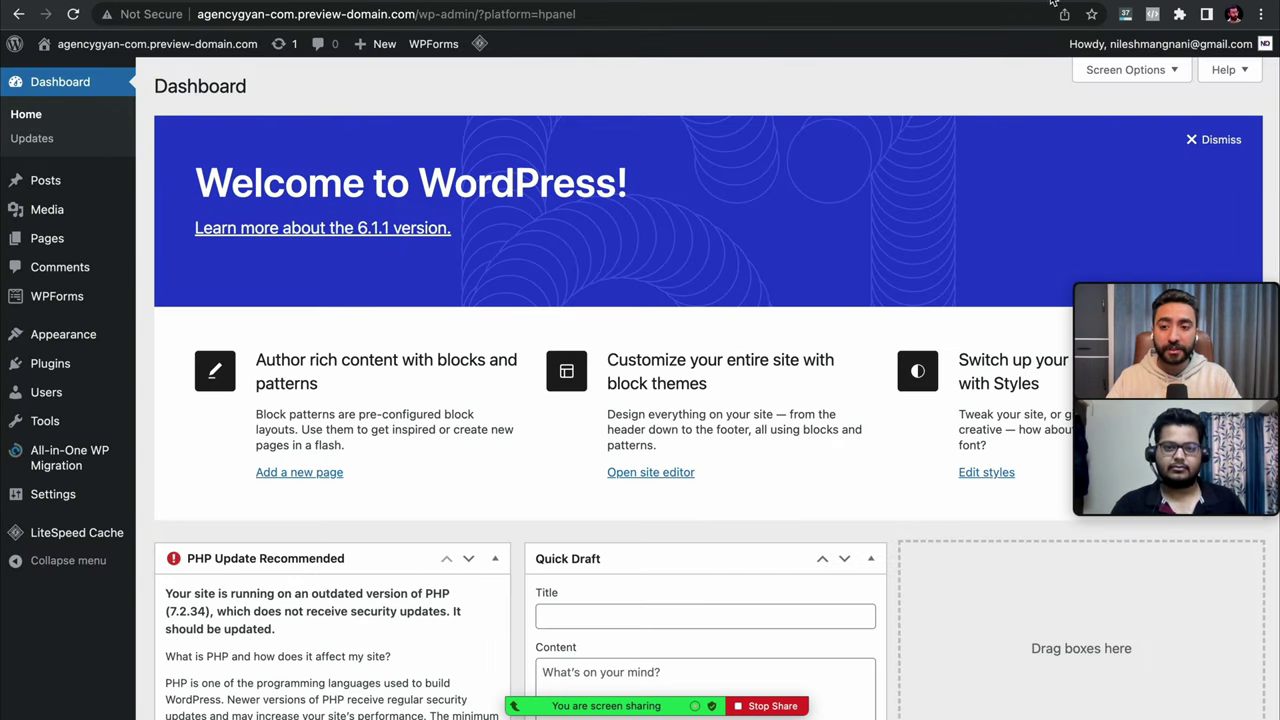
- Load digitaldhairya.com in a new tab, then dismiss the Welcome to WordPress panel on the Dashboard
{"action": "key", "text": "ctrl+t"}
{"action": "type", "text": "digitaldhairya.com"}
{"action": "key", "text": "Return"}
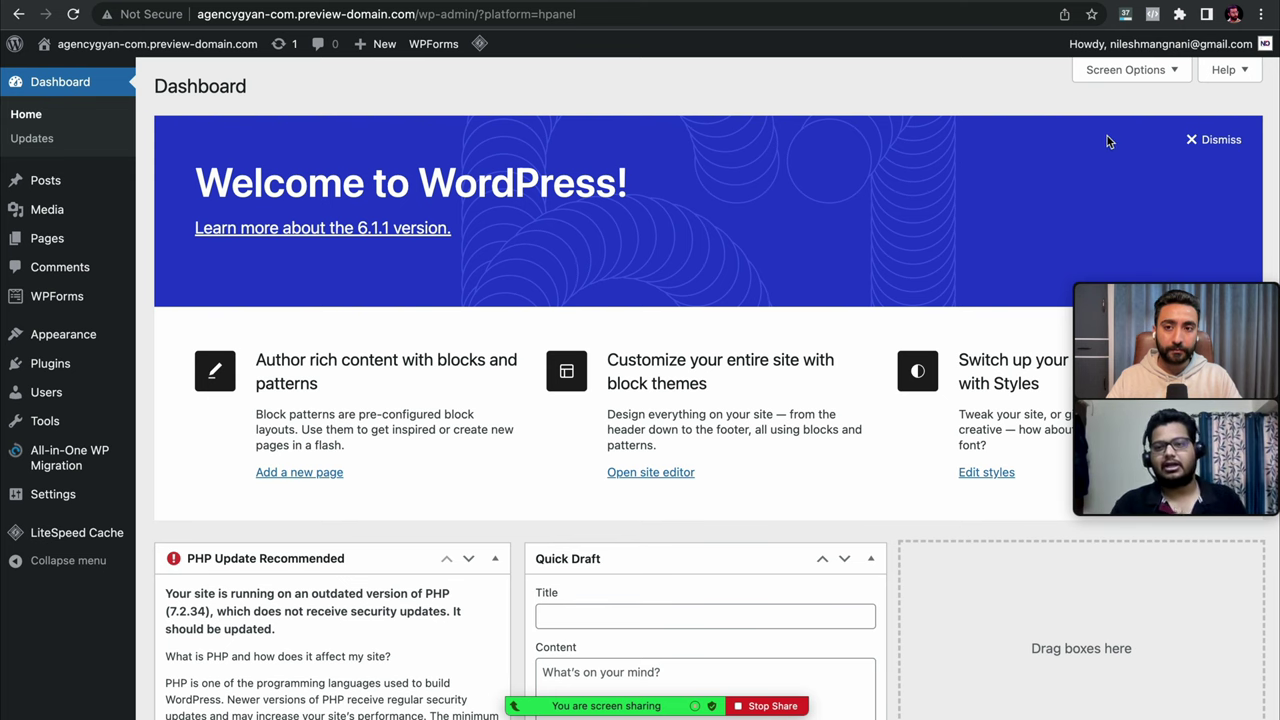
{"action": "left_click", "coordinate": [1226, 141]}
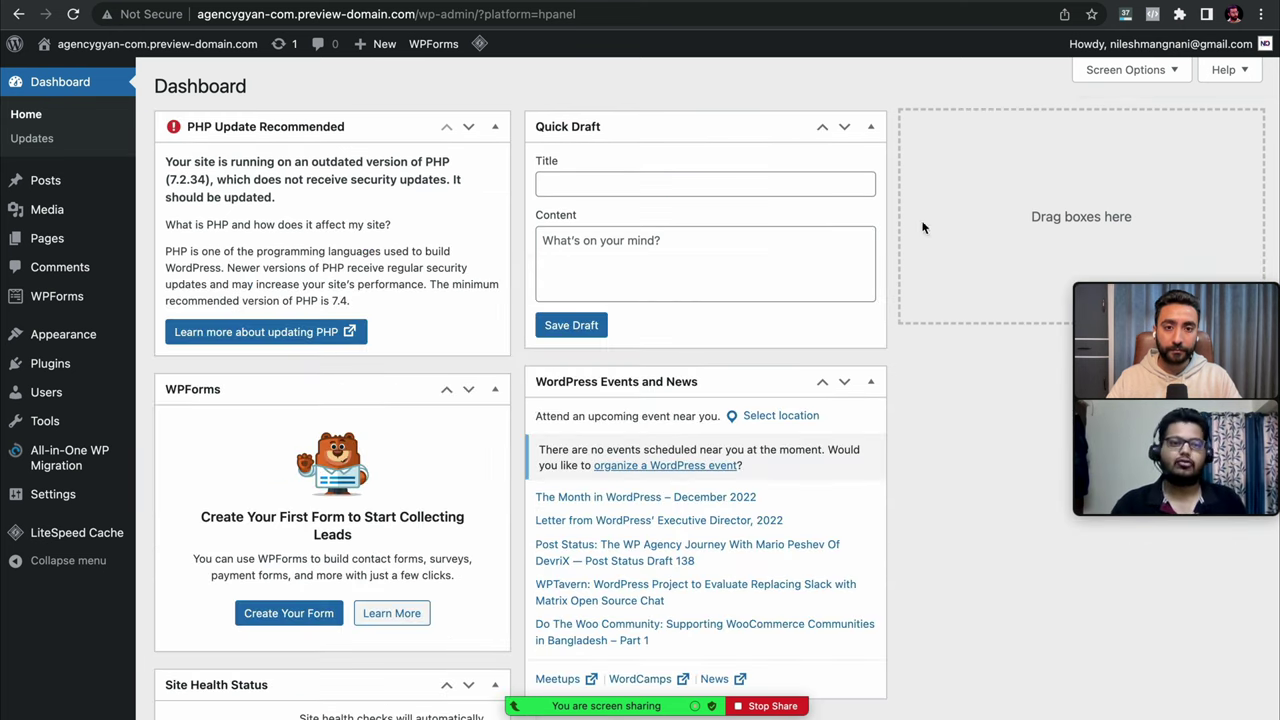